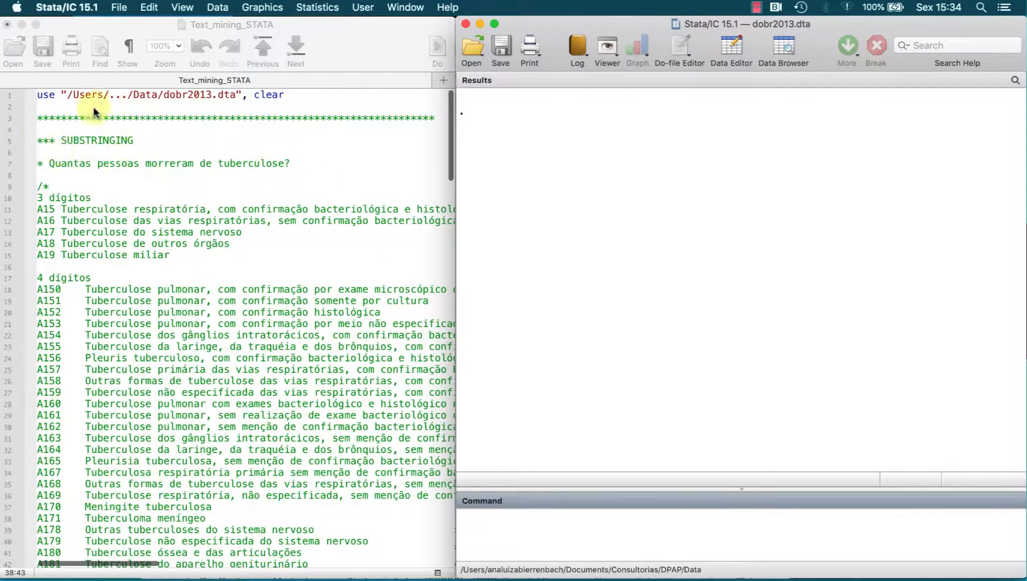
{"action": "scroll", "coordinate": [122, 177], "scroll_direction": "down", "scroll_amount": 8}
{"action": "scroll", "coordinate": [122, 176], "scroll_direction": "down", "scroll_amount": 8}
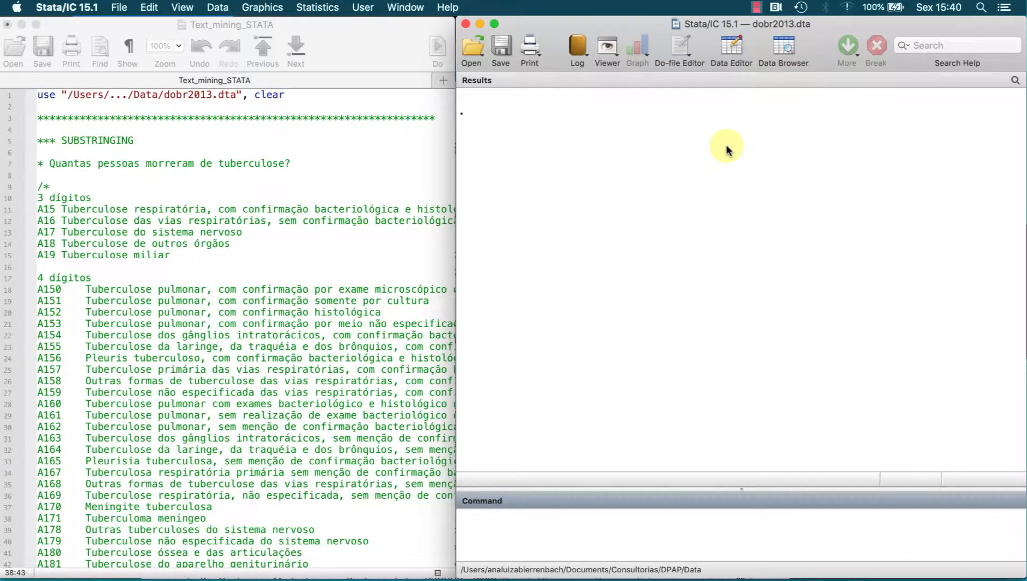
- Run describe on the loaded dataset and highlight the cause-of-death variables causabas through linhaii in the output
{"action": "type", "text": "desc"}
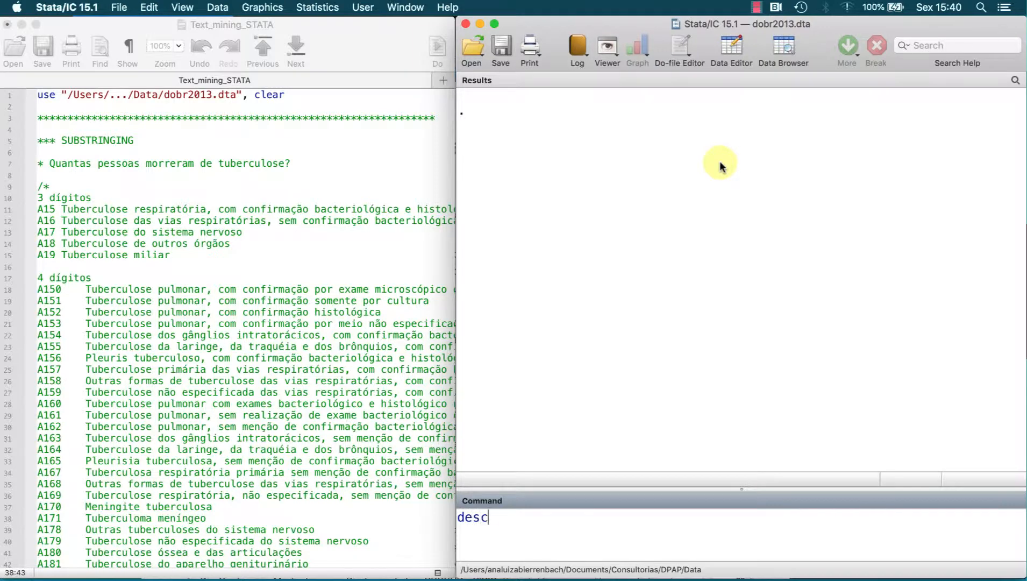
{"action": "type", "text": "ribe"}
{"action": "key", "text": "Return"}
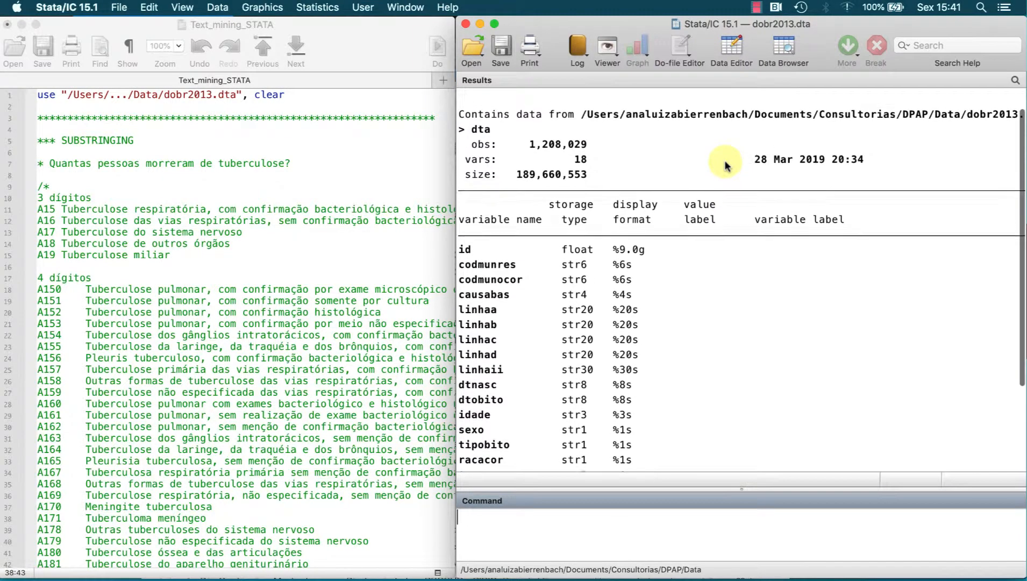
{"action": "scroll", "coordinate": [723, 163], "scroll_direction": "up", "scroll_amount": 1}
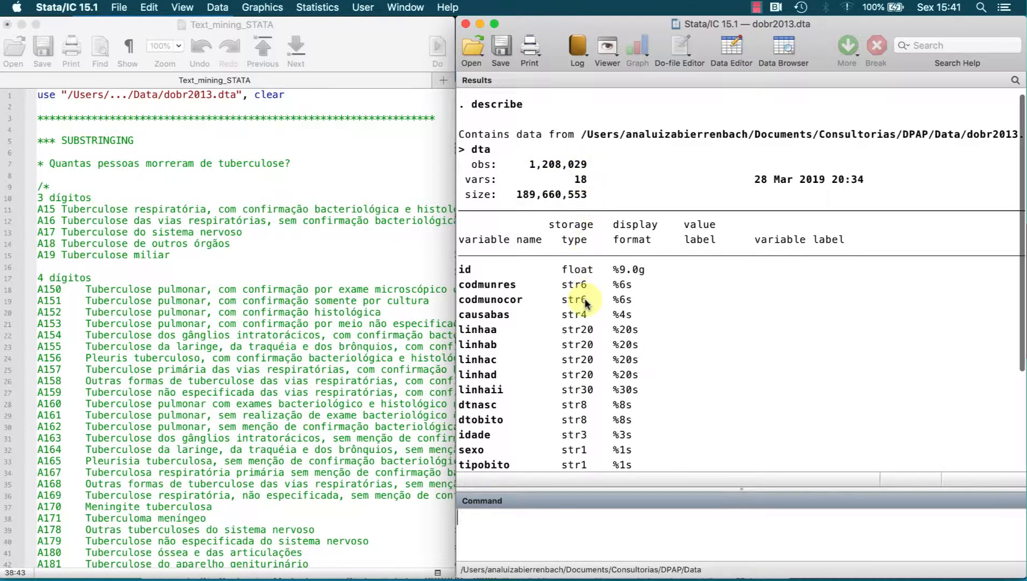
{"action": "scroll", "coordinate": [586, 304], "scroll_direction": "down", "scroll_amount": 2}
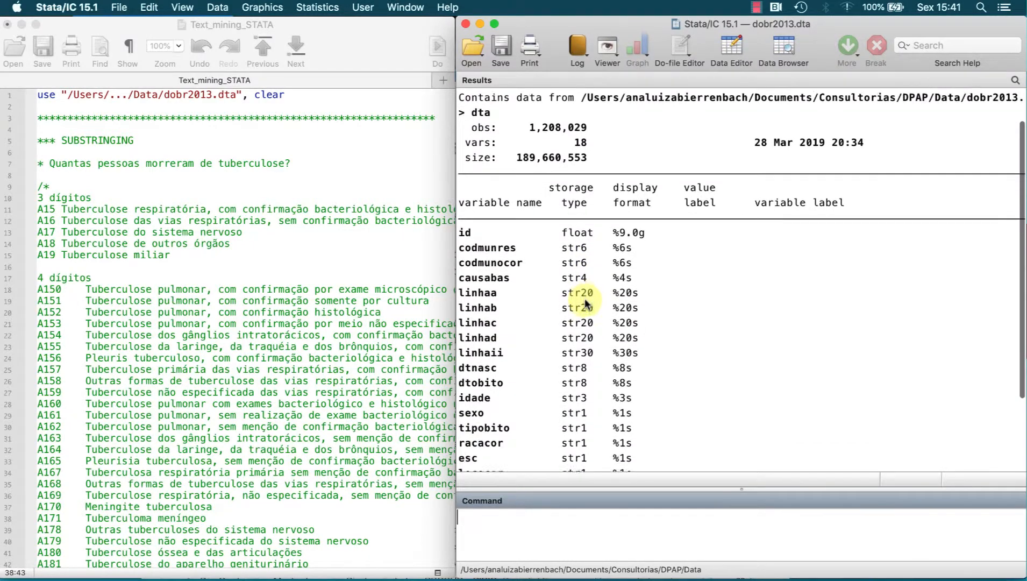
{"action": "scroll", "coordinate": [586, 304], "scroll_direction": "down", "scroll_amount": 1}
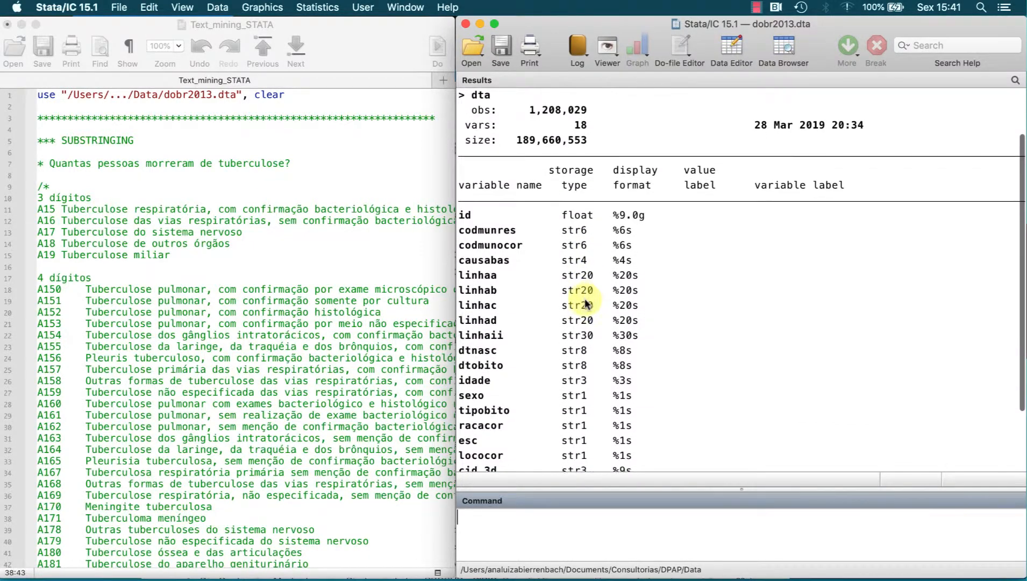
{"action": "scroll", "coordinate": [587, 304], "scroll_direction": "down", "scroll_amount": 1}
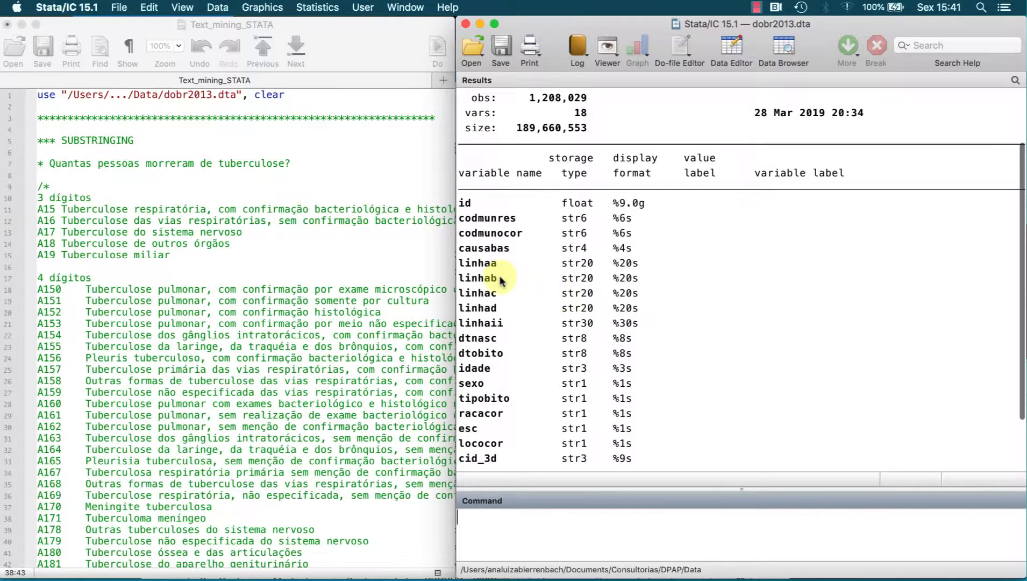
{"action": "left_click_drag", "start_coordinate": [459, 246], "coordinate": [664, 325]}
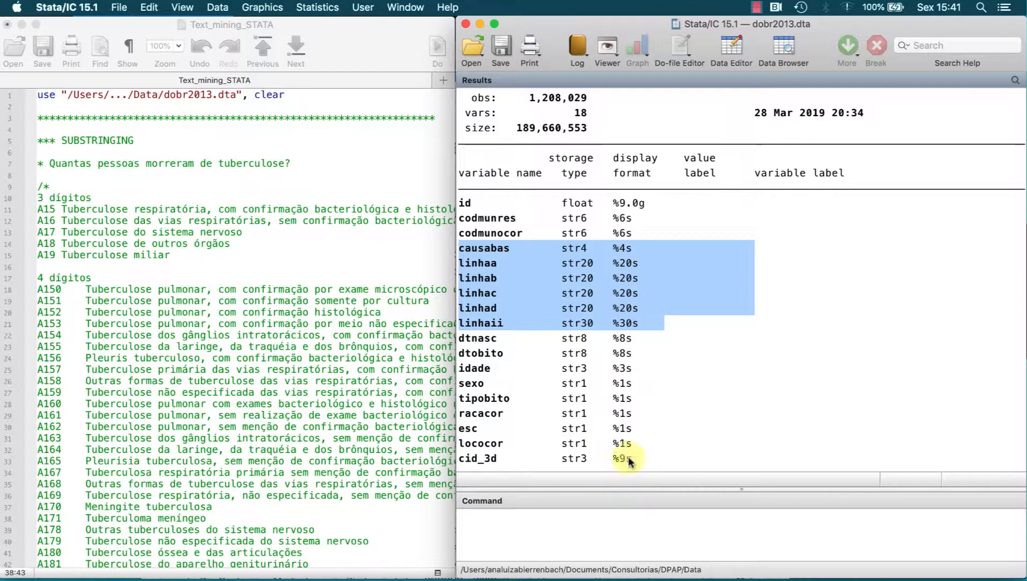
- Browse the dataset, examine the columns causabas and linhaa through linhaii, and close the data view
{"action": "left_click", "coordinate": [783, 48]}
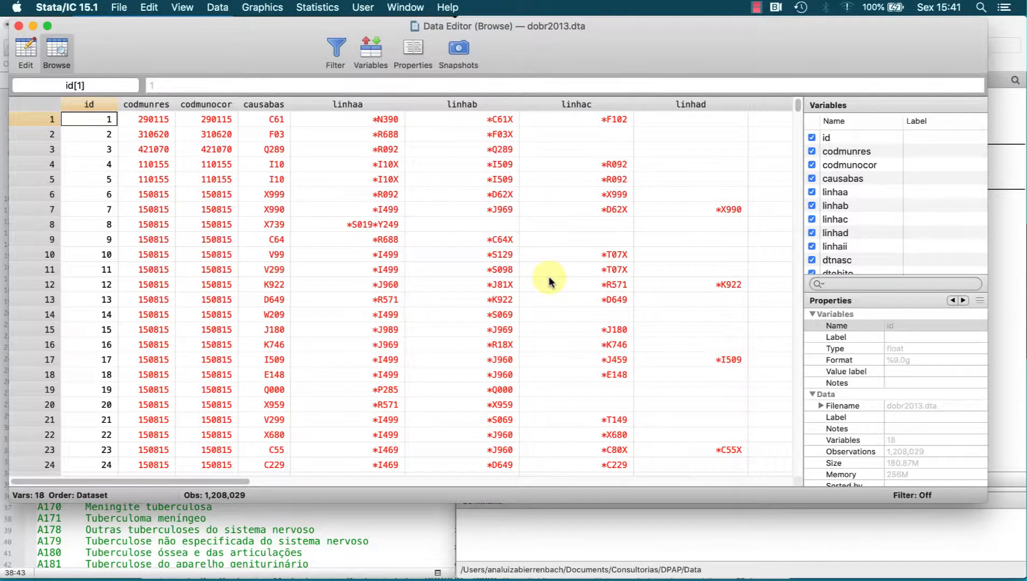
{"action": "left_click_drag", "start_coordinate": [268, 101], "coordinate": [645, 129]}
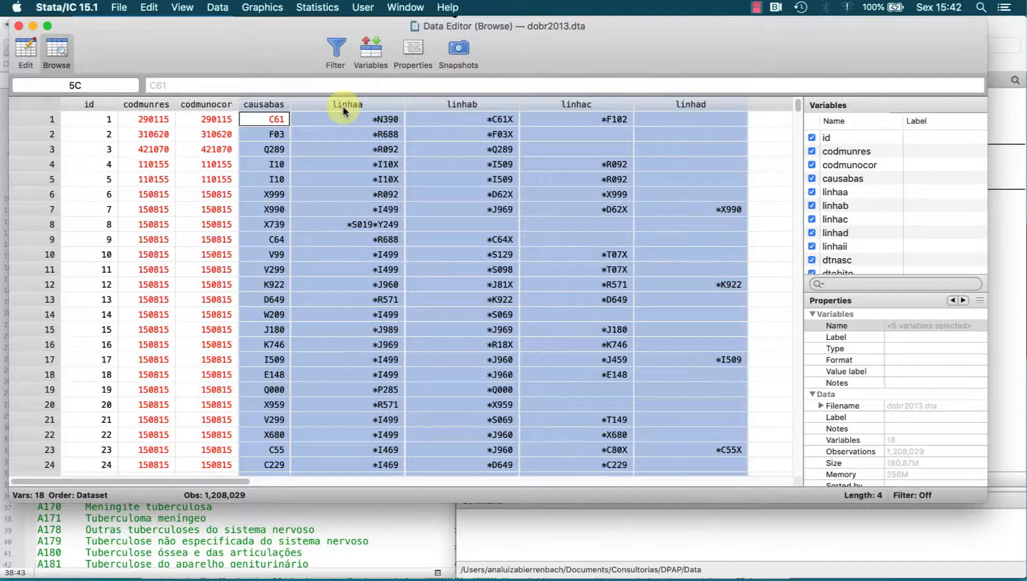
{"action": "scroll", "coordinate": [274, 121], "scroll_direction": "right", "scroll_amount": 2}
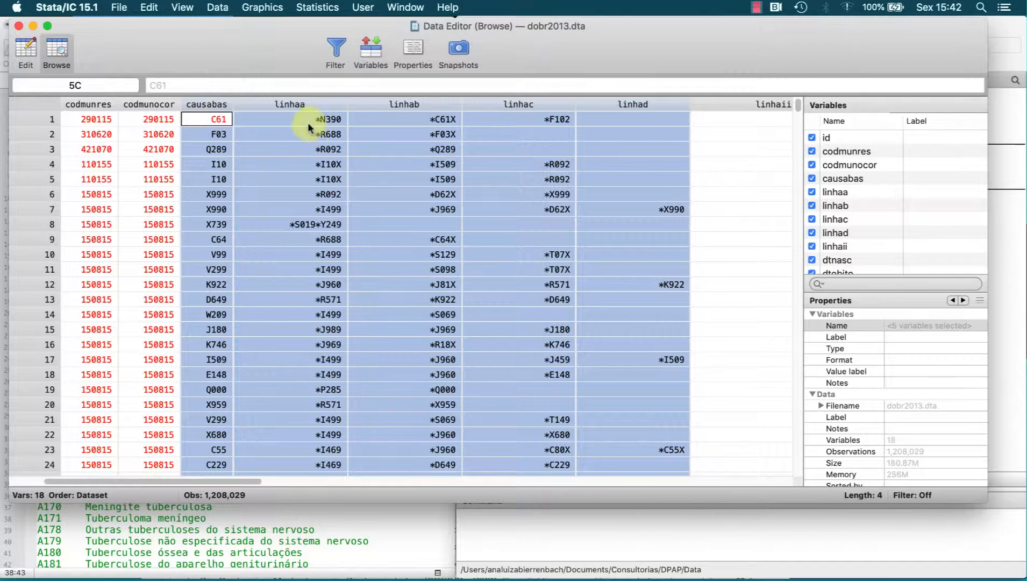
{"action": "scroll", "coordinate": [309, 124], "scroll_direction": "left", "scroll_amount": 2}
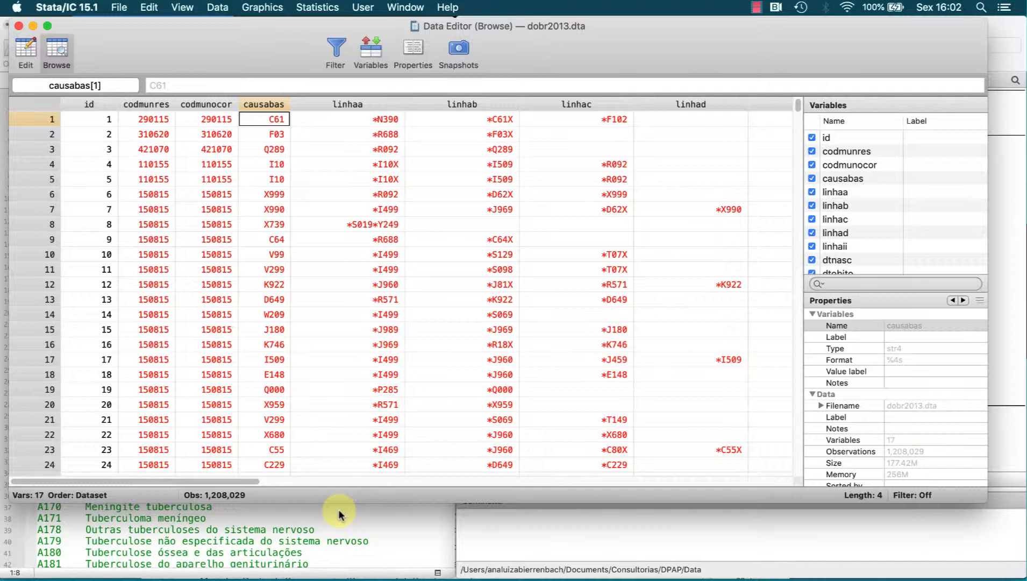
{"action": "left_click", "coordinate": [271, 104]}
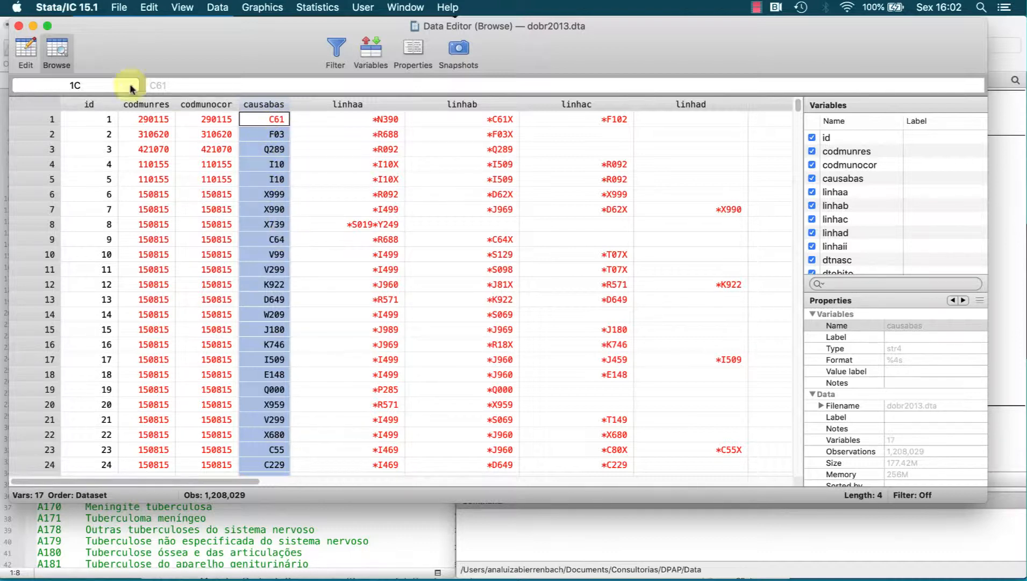
{"action": "left_click", "coordinate": [19, 25]}
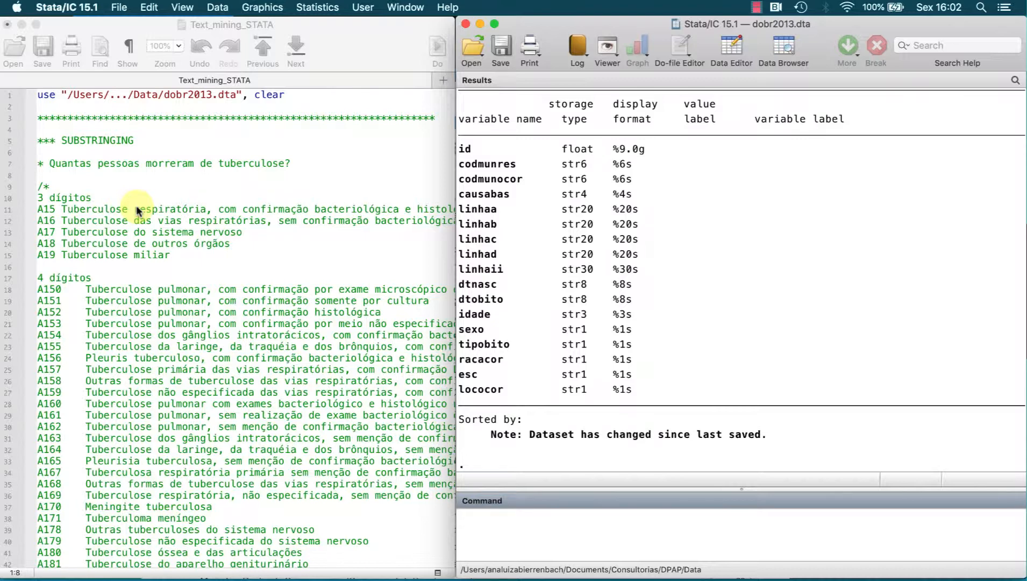
- Examine the 3-digit and 4-digit tuberculosis code lists in the do-file comments, highlighting the "3 dígitos" heading and code A15
{"action": "left_click", "coordinate": [143, 200]}
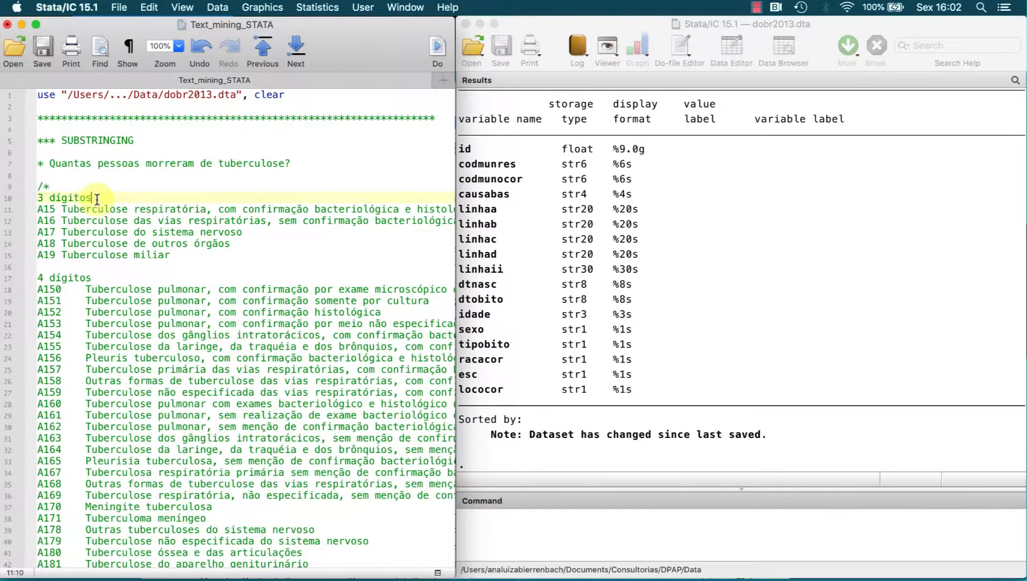
{"action": "left_click", "coordinate": [36, 197], "text": "shift"}
{"action": "scroll", "coordinate": [123, 279], "scroll_direction": "down", "scroll_amount": 6}
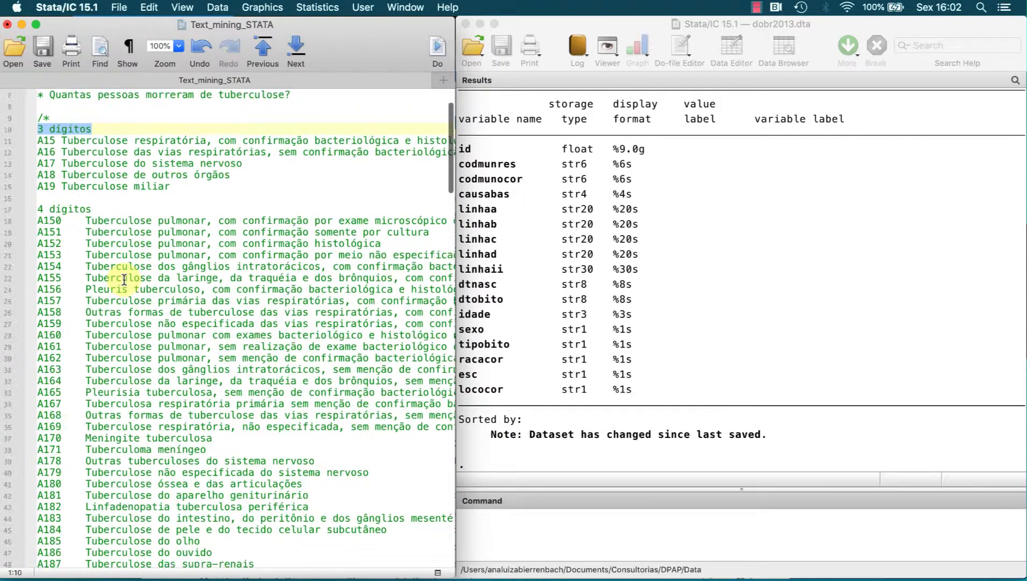
{"action": "scroll", "coordinate": [123, 279], "scroll_direction": "down", "scroll_amount": 6}
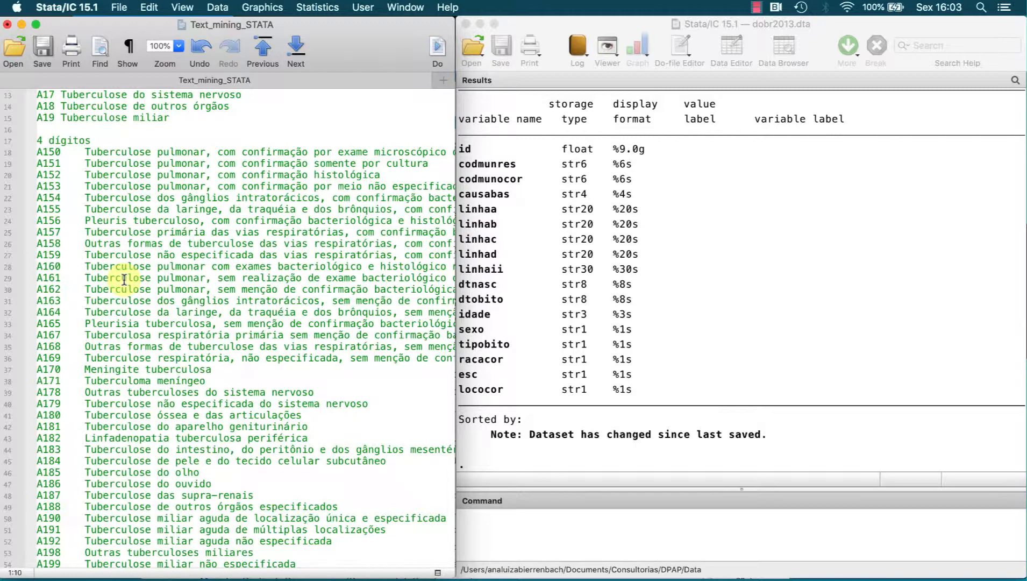
{"action": "scroll", "coordinate": [124, 279], "scroll_direction": "down", "scroll_amount": 3}
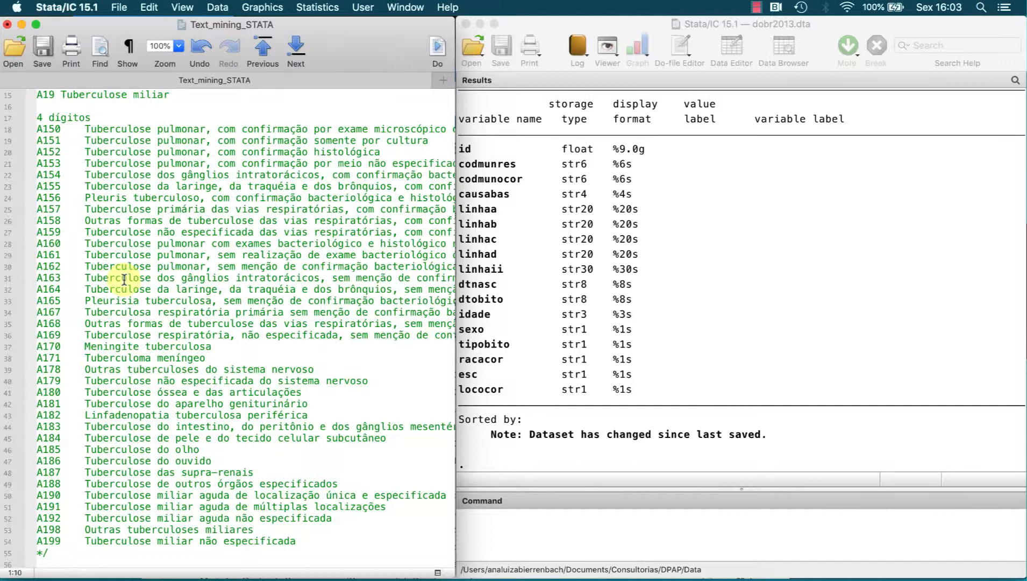
{"action": "scroll", "coordinate": [117, 153], "scroll_direction": "up", "scroll_amount": 2}
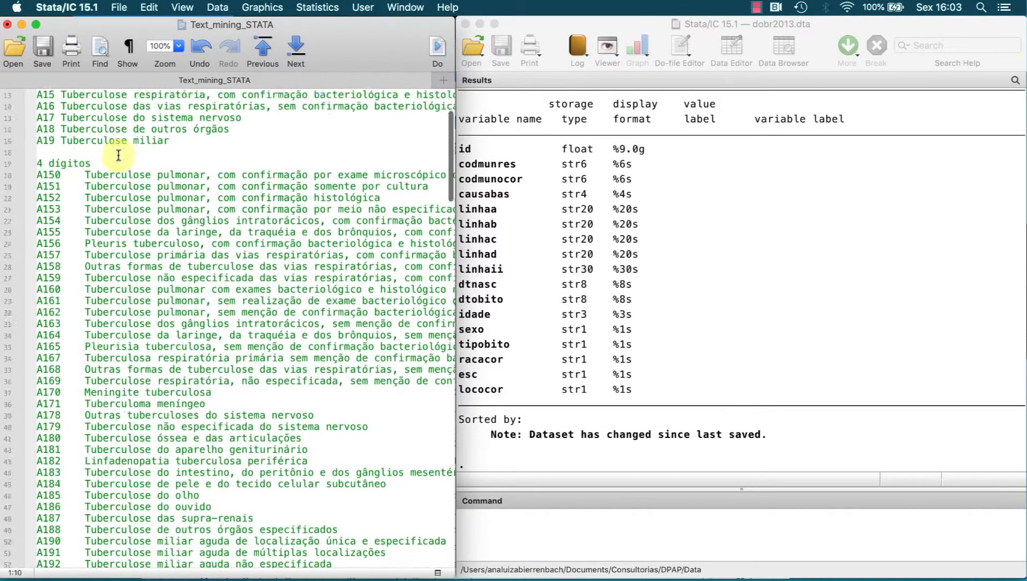
{"action": "scroll", "coordinate": [118, 155], "scroll_direction": "up", "scroll_amount": 1}
{"action": "scroll", "coordinate": [118, 155], "scroll_direction": "down", "scroll_amount": 2}
{"action": "scroll", "coordinate": [119, 154], "scroll_direction": "up", "scroll_amount": 3}
{"action": "scroll", "coordinate": [114, 138], "scroll_direction": "up", "scroll_amount": 3}
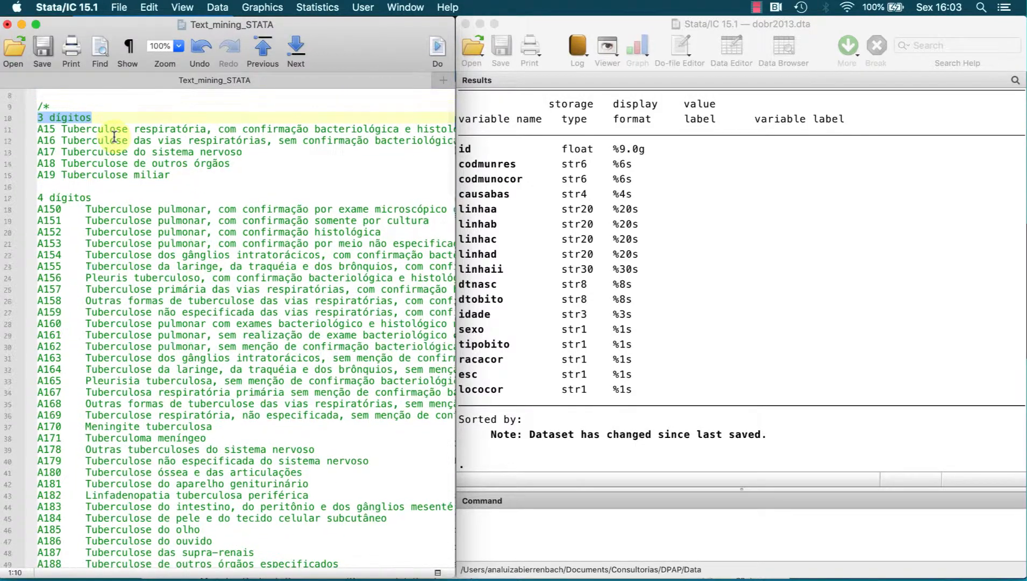
{"action": "double_click", "coordinate": [50, 130]}
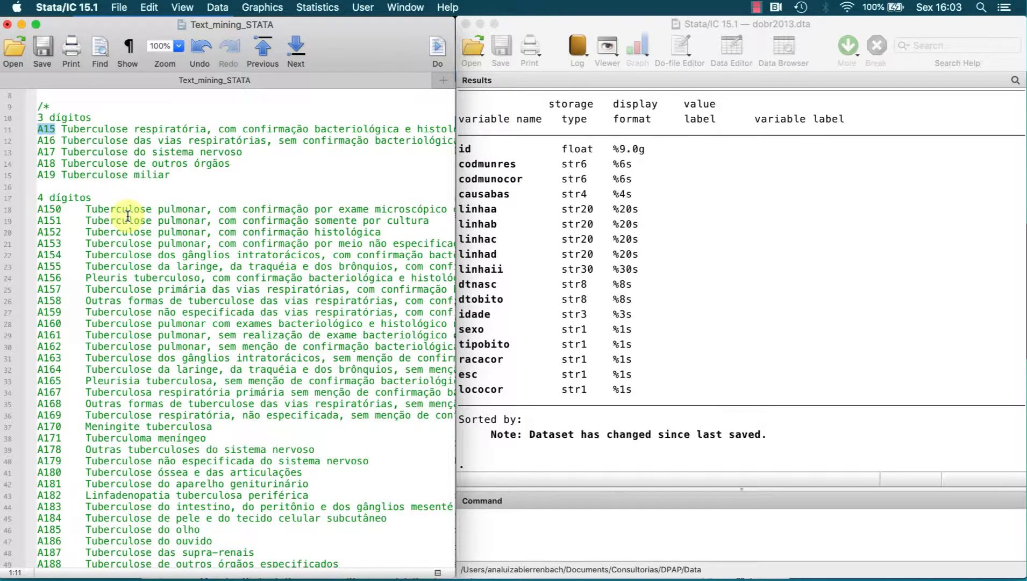
- Review and run the do-file line gen cid_3d=substr(causabas,1,3), which extracts the first three characters of the underlying cause code
{"action": "scroll", "coordinate": [128, 215], "scroll_direction": "down", "scroll_amount": 5}
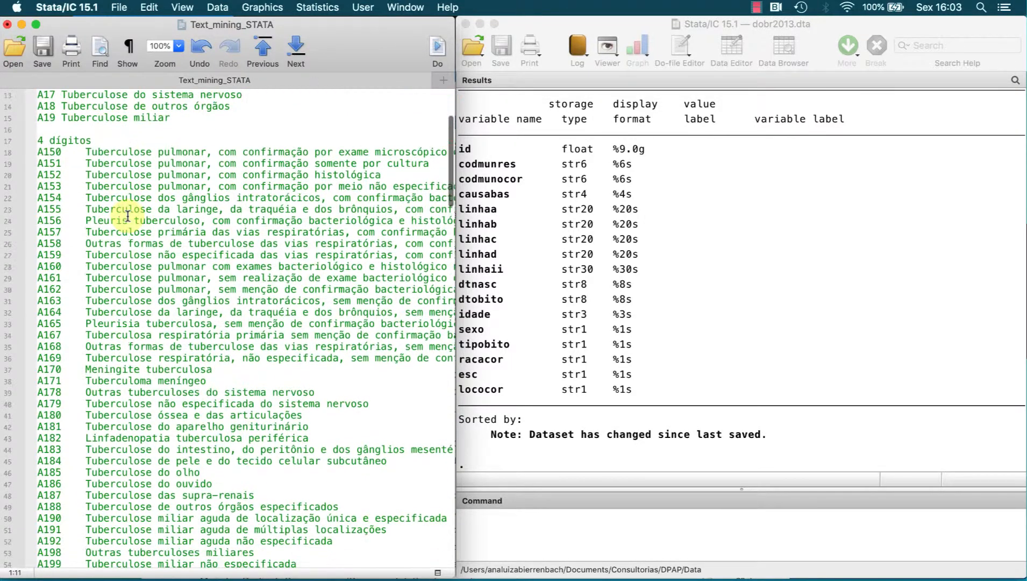
{"action": "scroll", "coordinate": [127, 216], "scroll_direction": "down", "scroll_amount": 13}
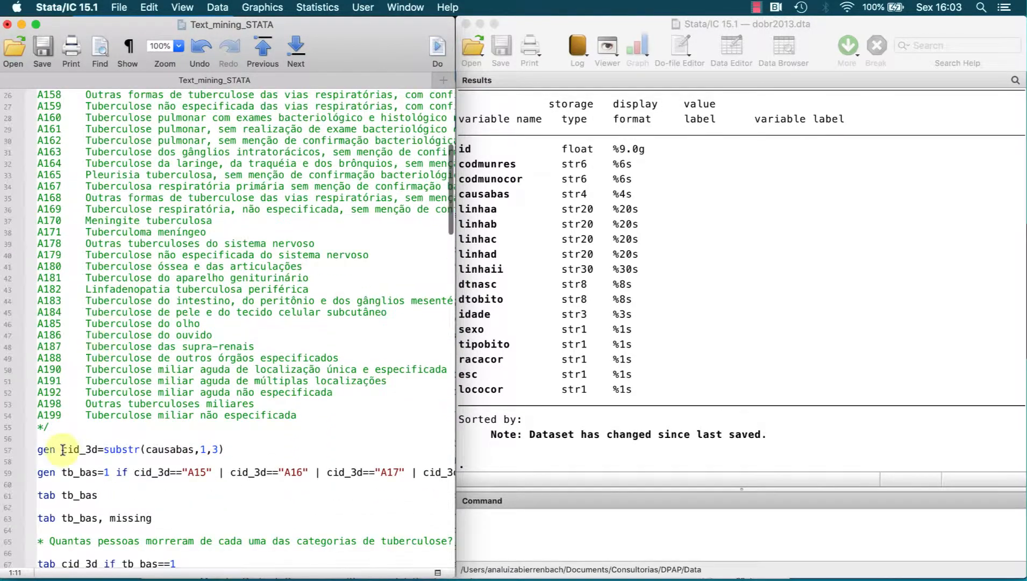
{"action": "left_click", "coordinate": [56, 449]}
{"action": "left_click_drag", "start_coordinate": [140, 449], "coordinate": [105, 450]}
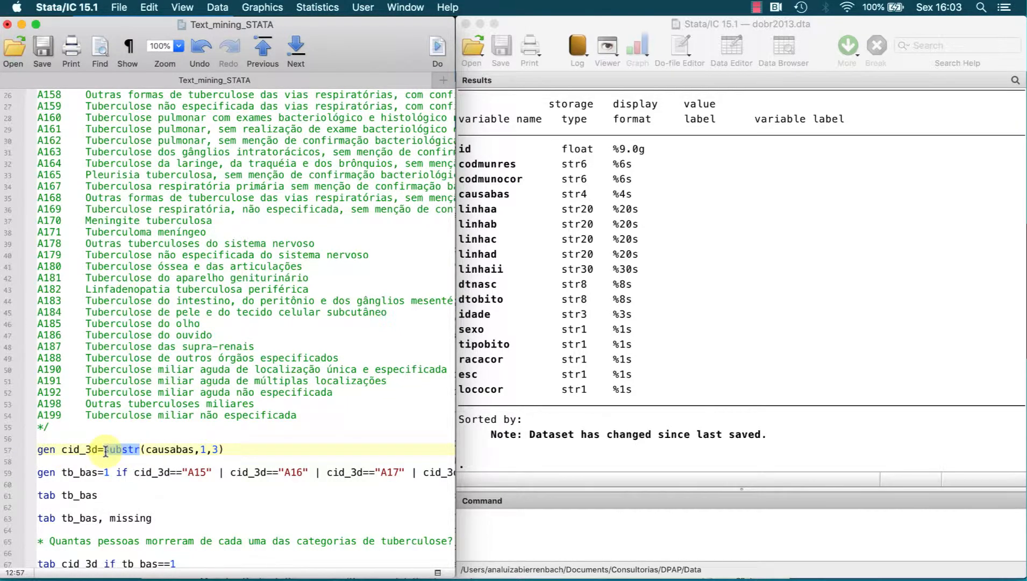
{"action": "left_click", "coordinate": [19, 454]}
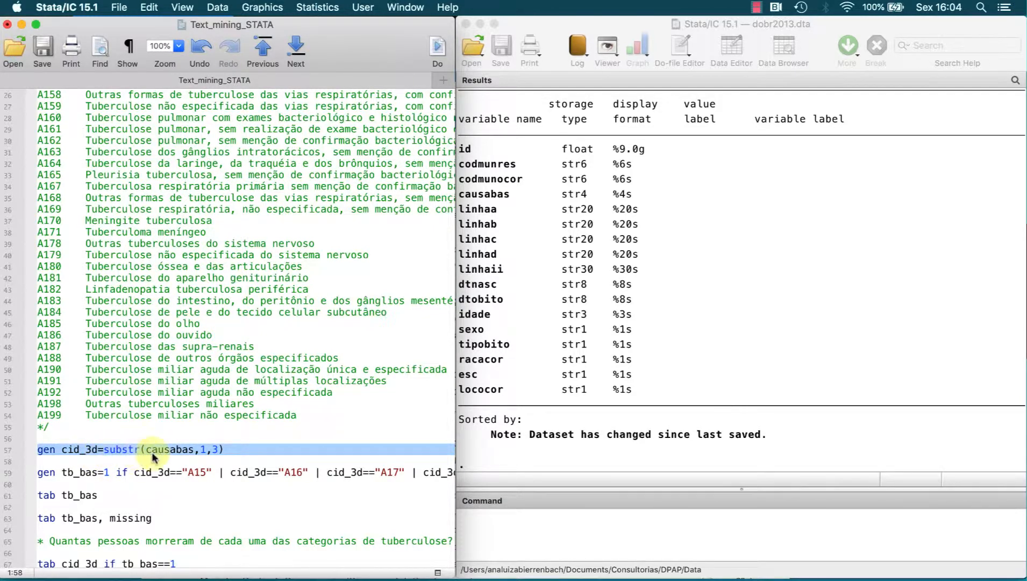
{"action": "left_click", "coordinate": [201, 449]}
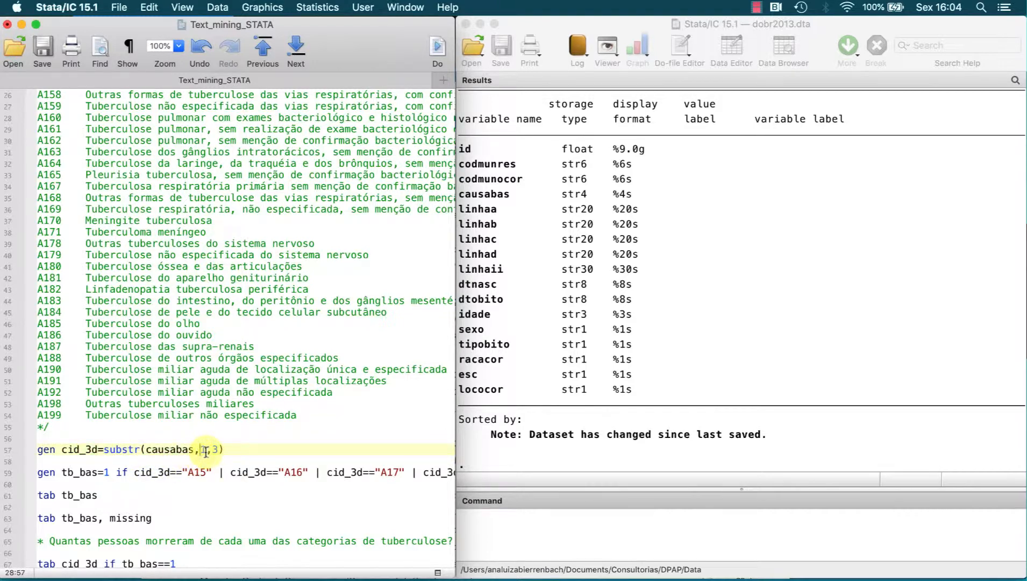
{"action": "left_click_drag", "start_coordinate": [201, 449], "coordinate": [218, 451]}
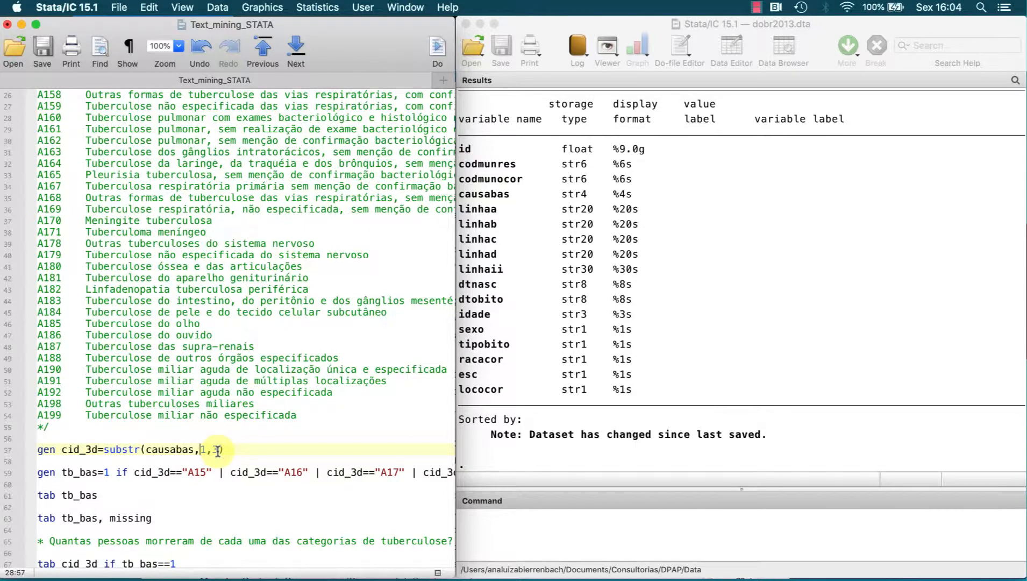
{"action": "left_click", "coordinate": [76, 413]}
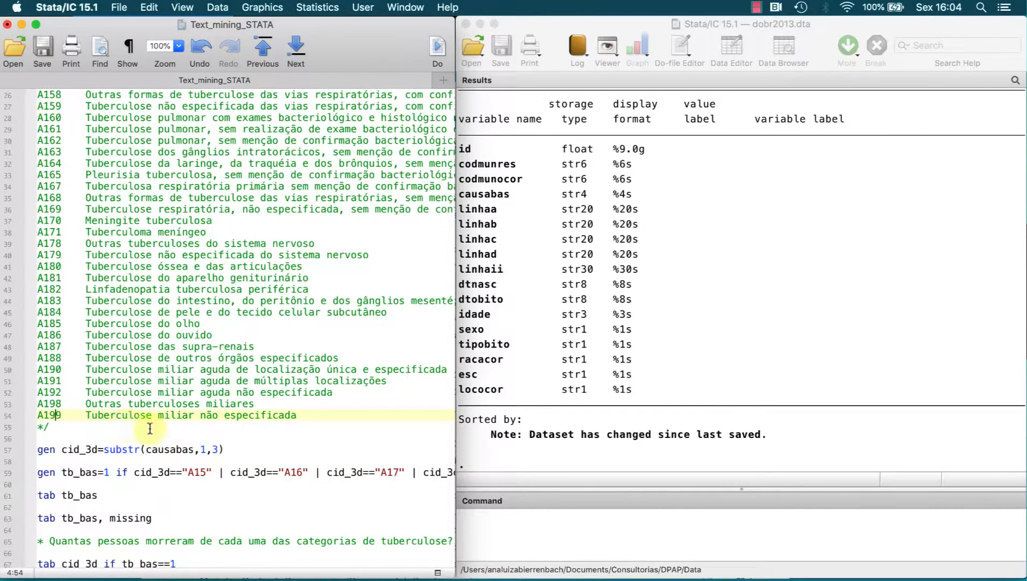
{"action": "left_click_drag", "start_coordinate": [236, 449], "coordinate": [171, 449]}
{"action": "key", "text": "super+shift+d"}
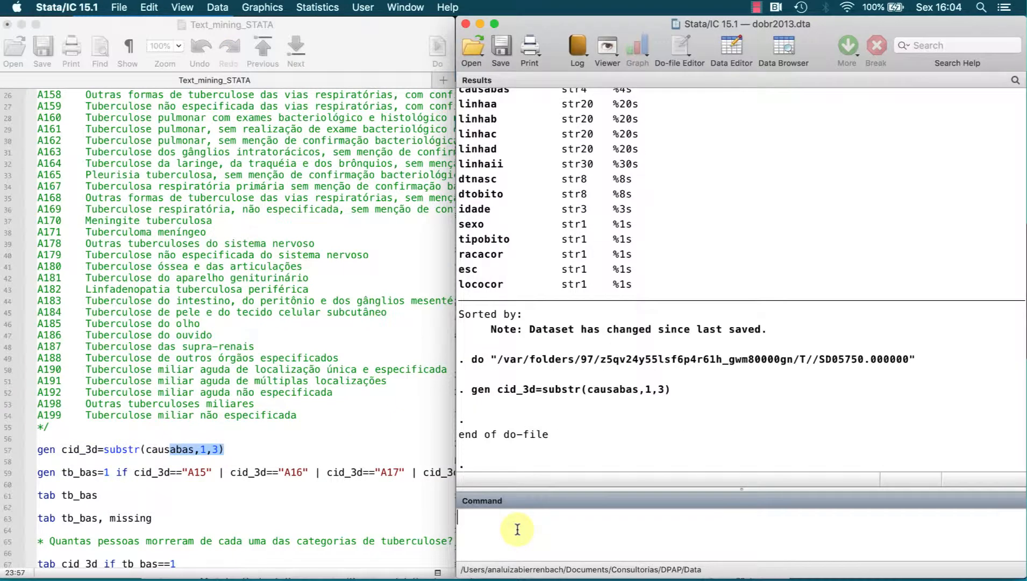
- Run browse causa cid to compare the original and three-digit cause codes, and close the data view
{"action": "type", "text": "browse causa cid"}
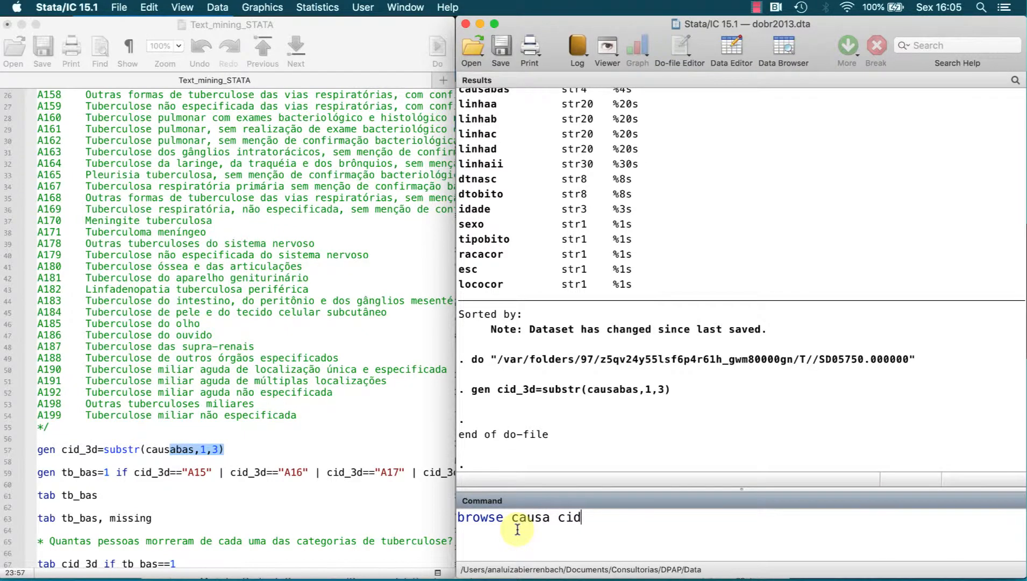
{"action": "key", "text": "Return"}
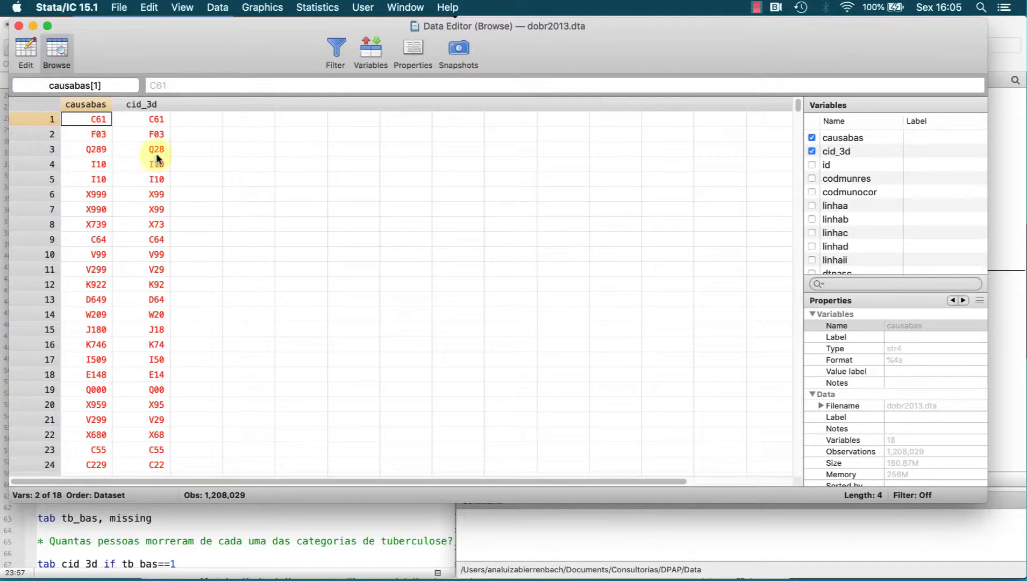
{"action": "left_click", "coordinate": [19, 26]}
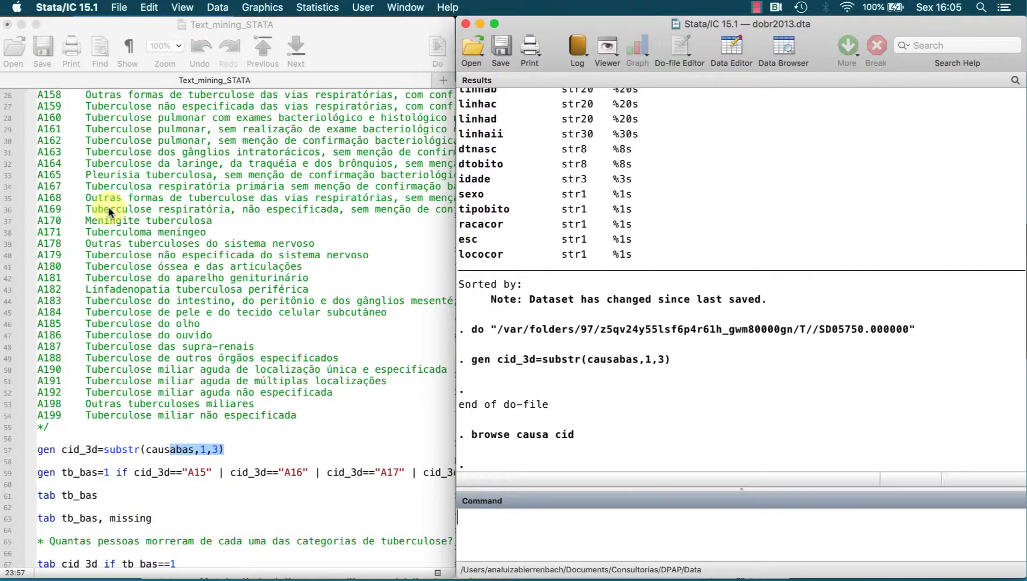
- Examine the do-file line gen tb_bas=1, highlighting the variable name, the codes A15, A16 and A17, and the | operator
{"action": "left_click", "coordinate": [232, 462]}
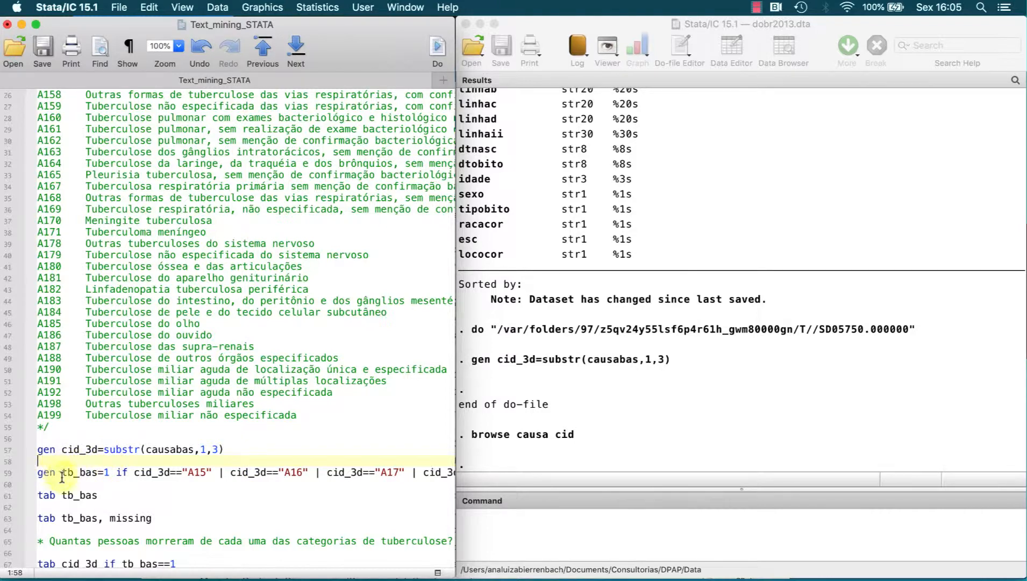
{"action": "left_click_drag", "start_coordinate": [62, 473], "coordinate": [97, 473]}
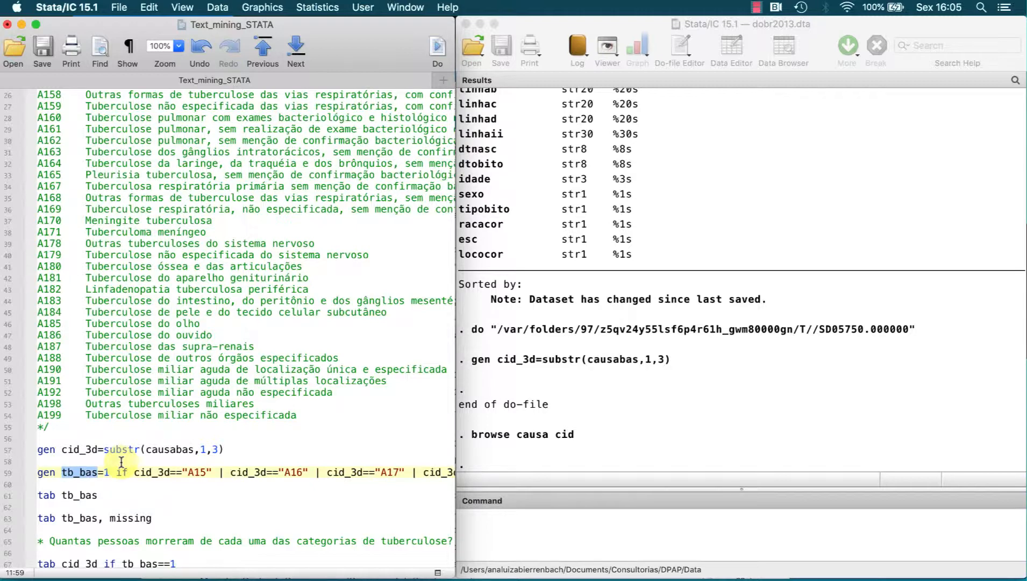
{"action": "double_click", "coordinate": [200, 472]}
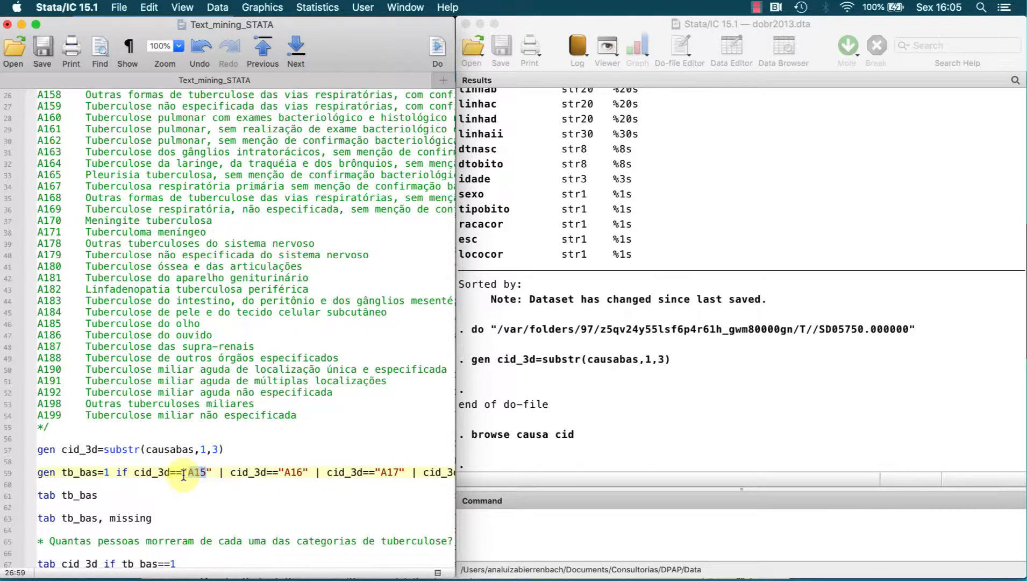
{"action": "left_click", "coordinate": [225, 471]}
{"action": "left_click_drag", "start_coordinate": [225, 472], "coordinate": [219, 471]}
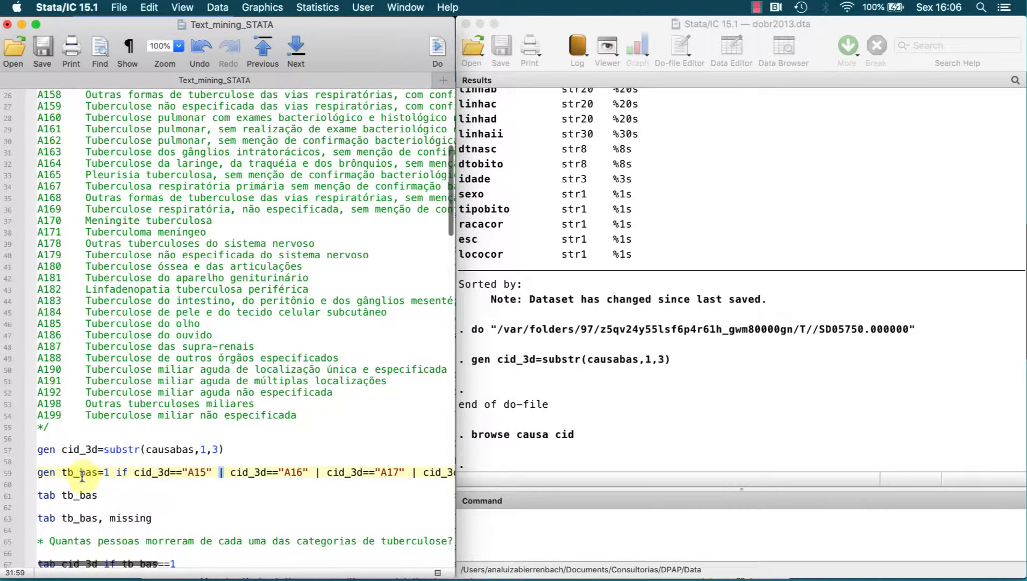
{"action": "left_click", "coordinate": [307, 473]}
{"action": "left_click_drag", "start_coordinate": [307, 473], "coordinate": [285, 473]}
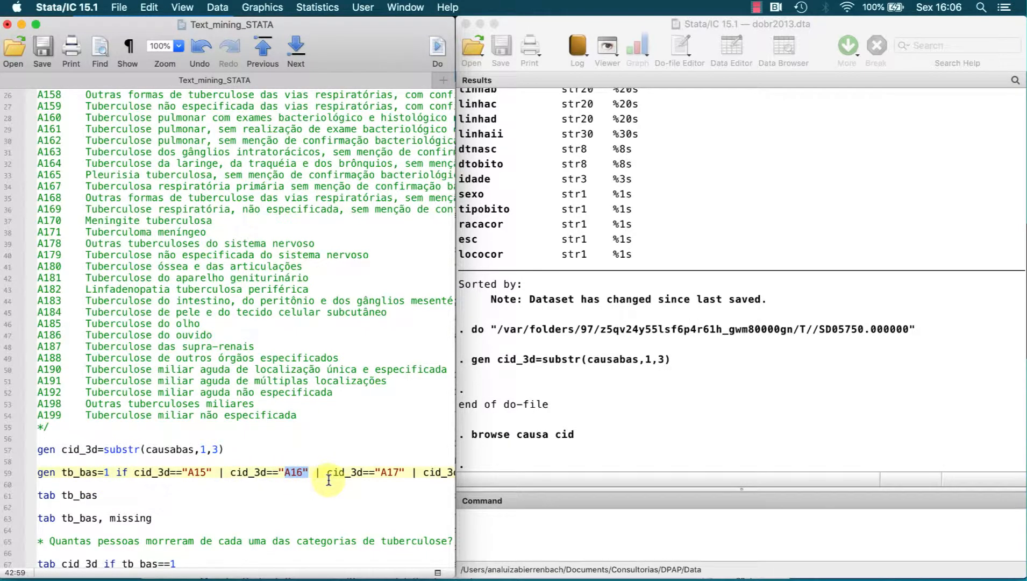
{"action": "scroll", "coordinate": [328, 479], "scroll_direction": "right", "scroll_amount": 5}
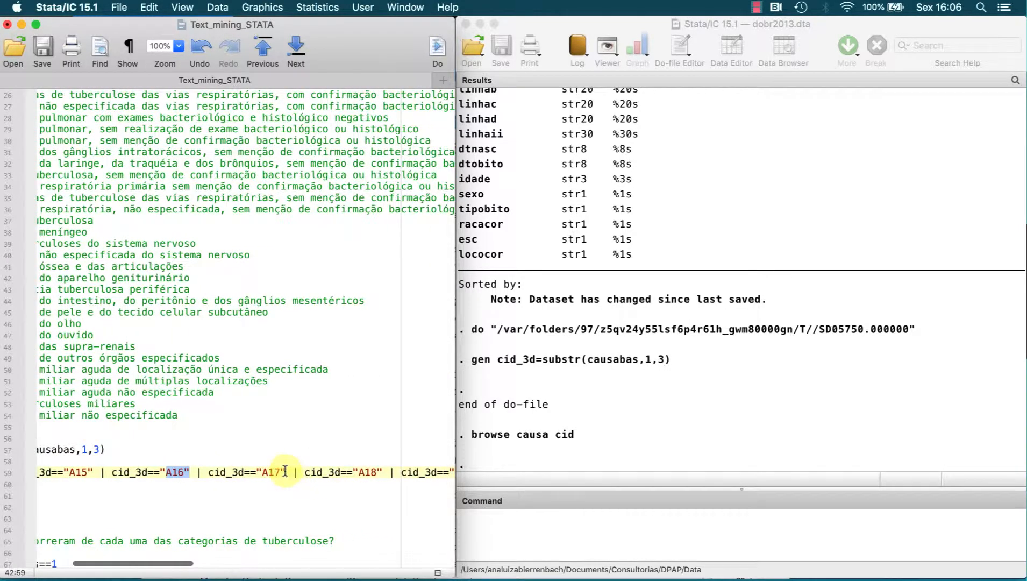
{"action": "left_click_drag", "start_coordinate": [290, 472], "coordinate": [262, 472]}
{"action": "scroll", "coordinate": [269, 474], "scroll_direction": "right", "scroll_amount": 3}
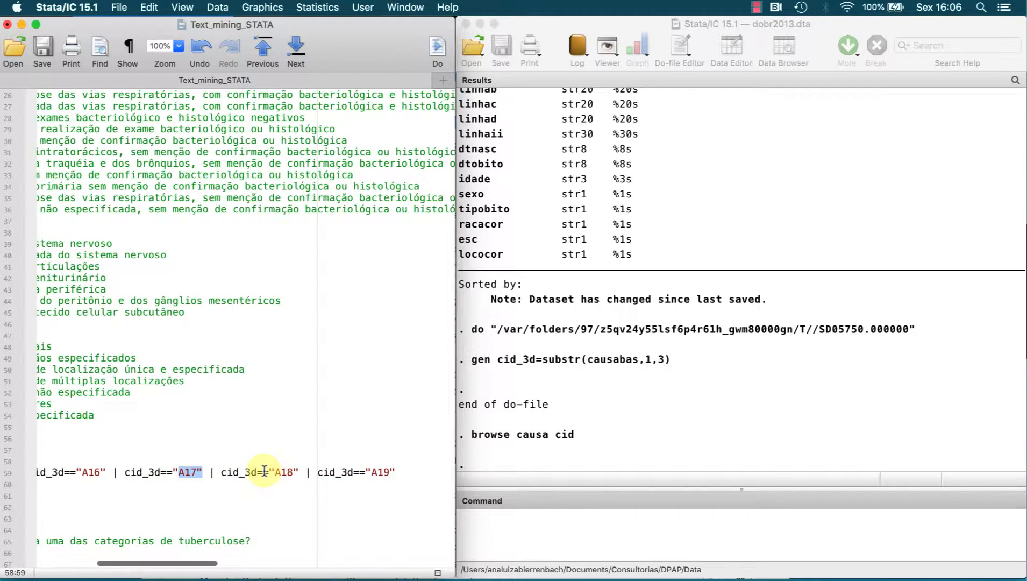
{"action": "scroll", "coordinate": [264, 471], "scroll_direction": "left", "scroll_amount": 8}
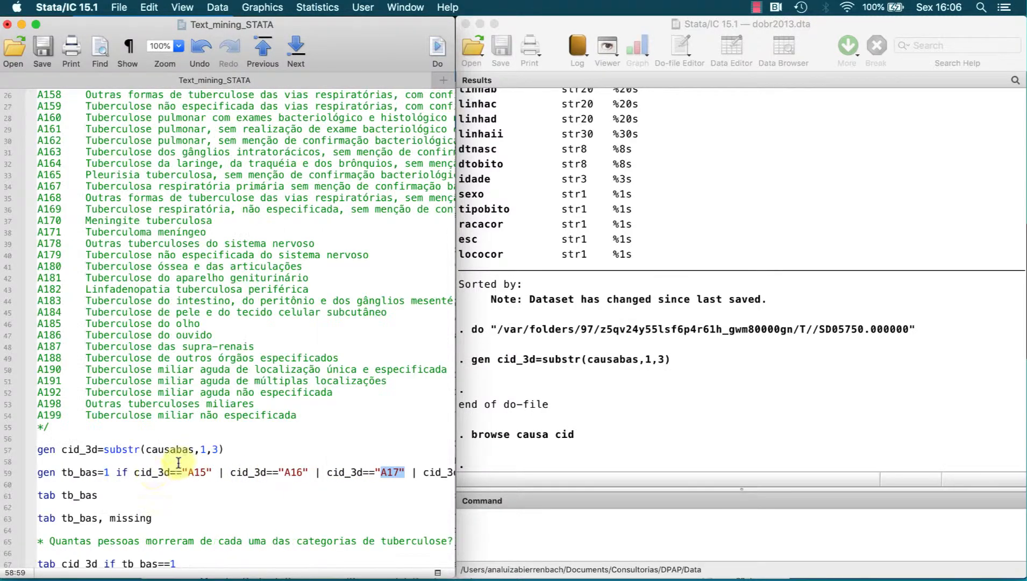
- Run the do-file line that generates tb_bas=1 where cid_3d equals "A15", "A16", "A17", "A18" or "A19"
{"action": "left_click", "coordinate": [69, 474]}
{"action": "left_click_drag", "start_coordinate": [38, 472], "coordinate": [134, 483]}
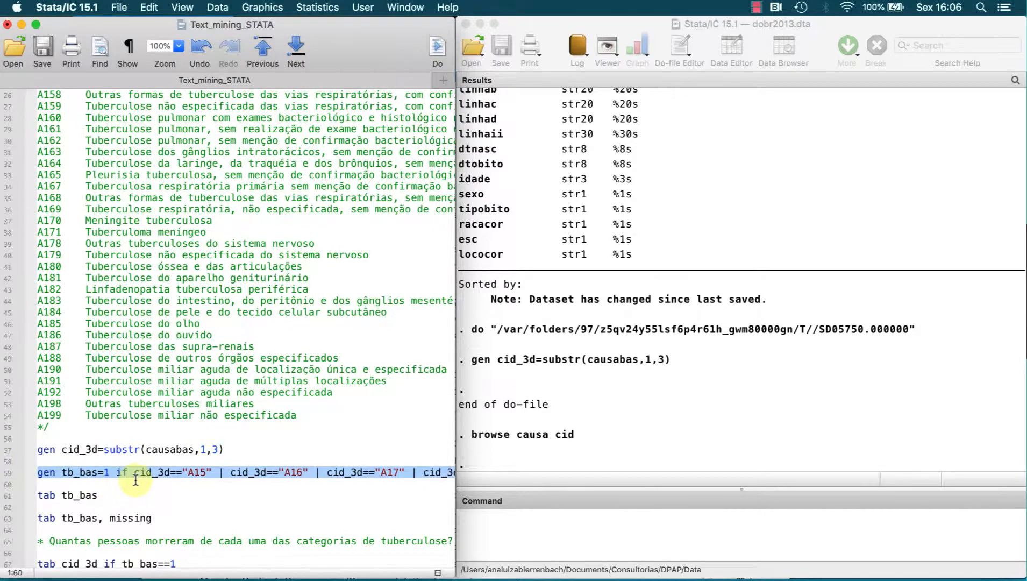
{"action": "left_click", "coordinate": [438, 47]}
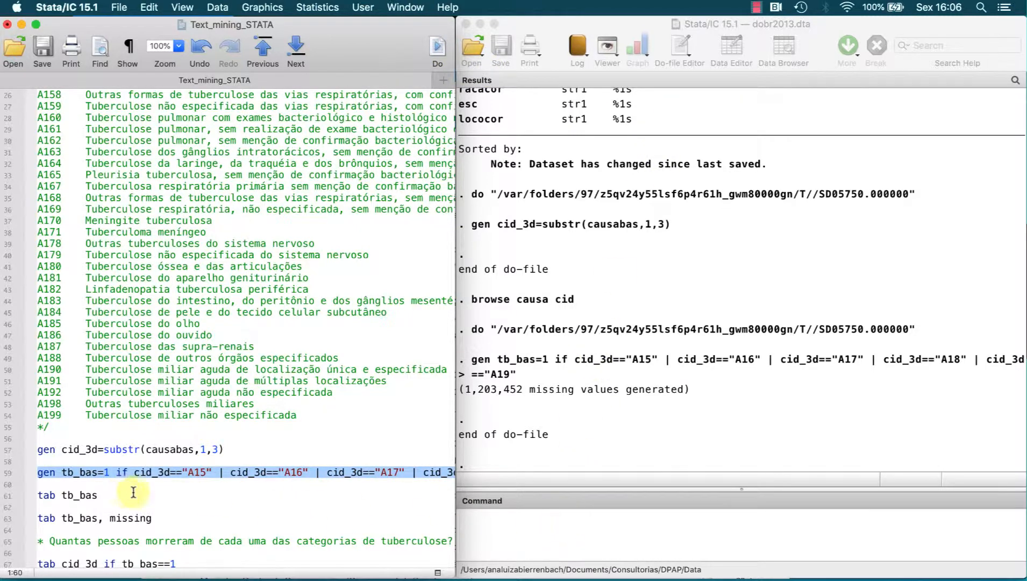
- Run tab tb_bas and tab tb_bas, missing from the do-file, and highlight the percentage for tb_bas equal to 1
{"action": "left_click_drag", "start_coordinate": [105, 494], "coordinate": [38, 494]}
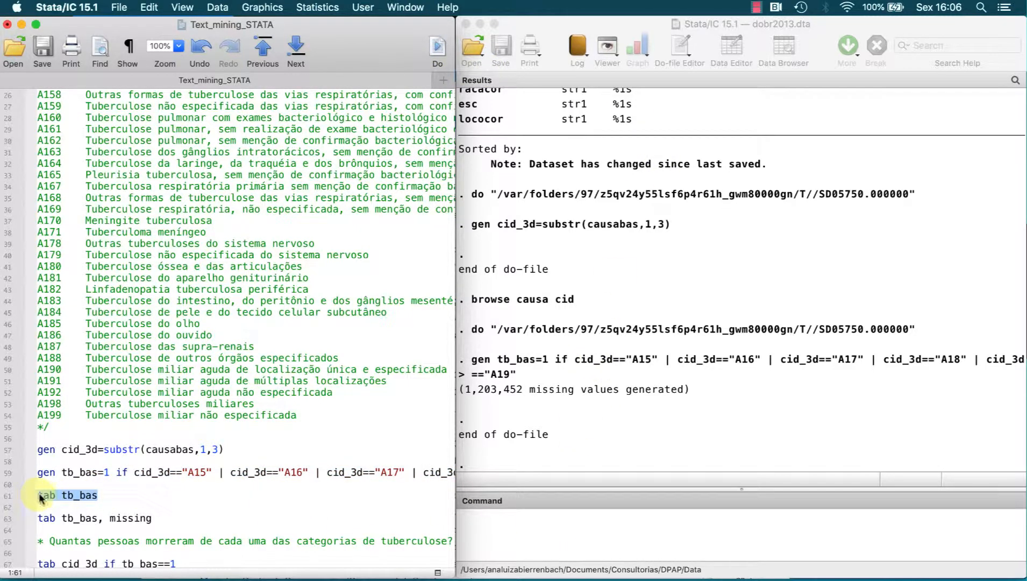
{"action": "left_click", "coordinate": [440, 49]}
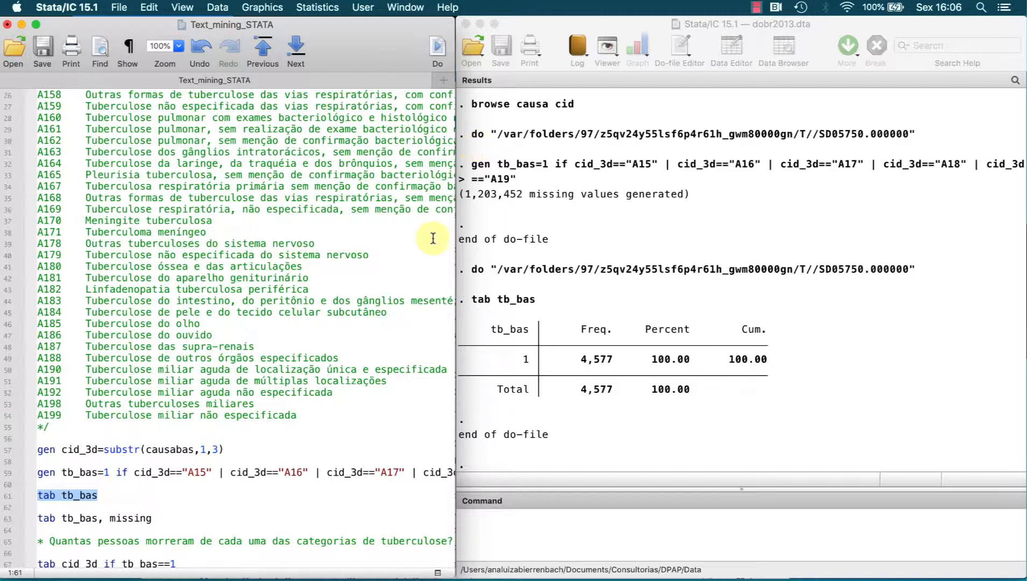
{"action": "left_click_drag", "start_coordinate": [162, 520], "coordinate": [109, 519]}
{"action": "left_click", "coordinate": [437, 48]}
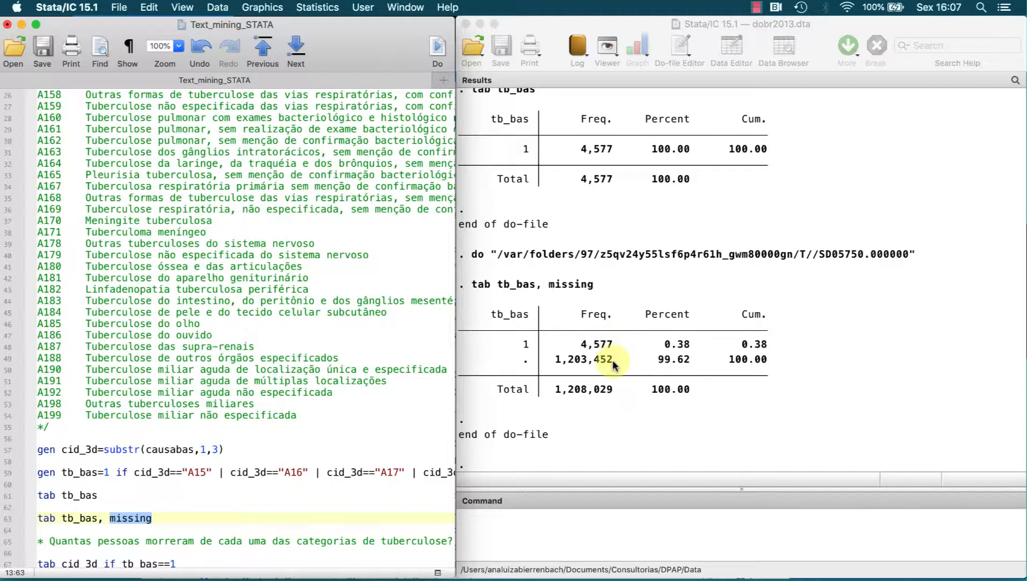
{"action": "left_click_drag", "start_coordinate": [696, 344], "coordinate": [667, 348]}
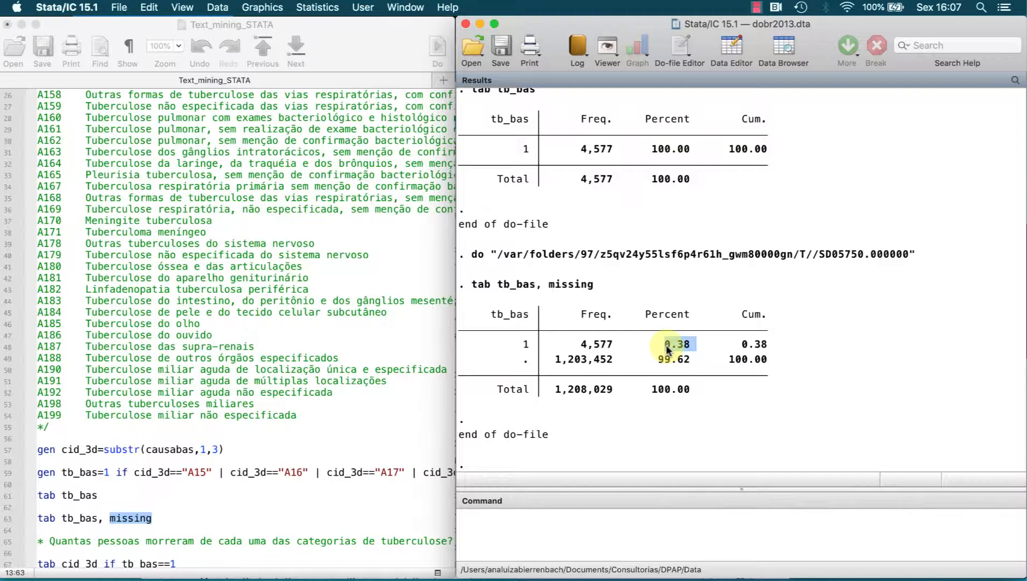
- Run tab cid_3d if tb_bas==1, highlight the A16 row and check that code's description in the do-file's 3-digit list
{"action": "scroll", "coordinate": [370, 425], "scroll_direction": "down", "scroll_amount": 3}
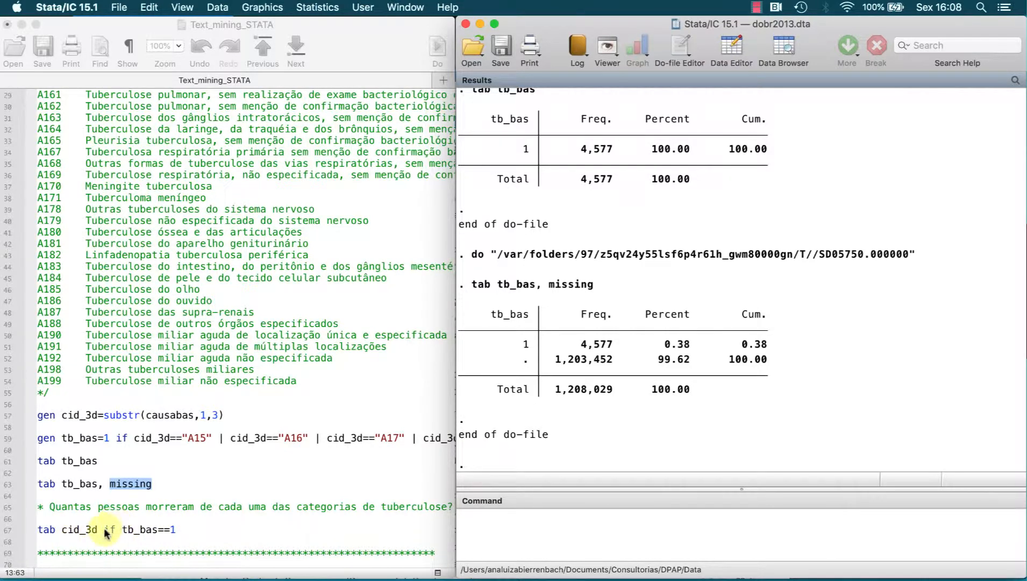
{"action": "left_click", "coordinate": [185, 532]}
{"action": "left_click_drag", "start_coordinate": [184, 533], "coordinate": [134, 531]}
{"action": "left_click", "coordinate": [435, 51]}
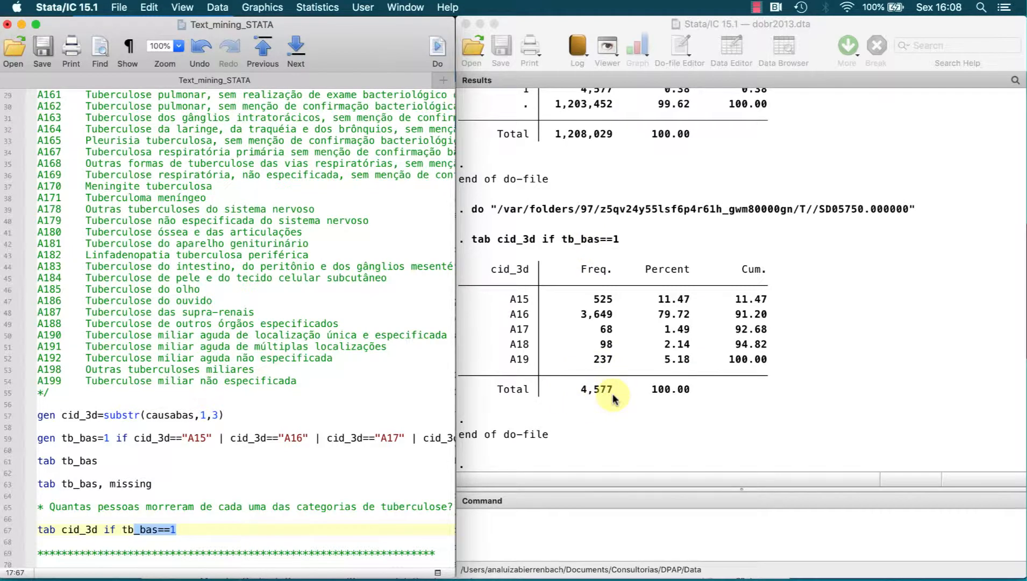
{"action": "left_click_drag", "start_coordinate": [619, 314], "coordinate": [517, 319]}
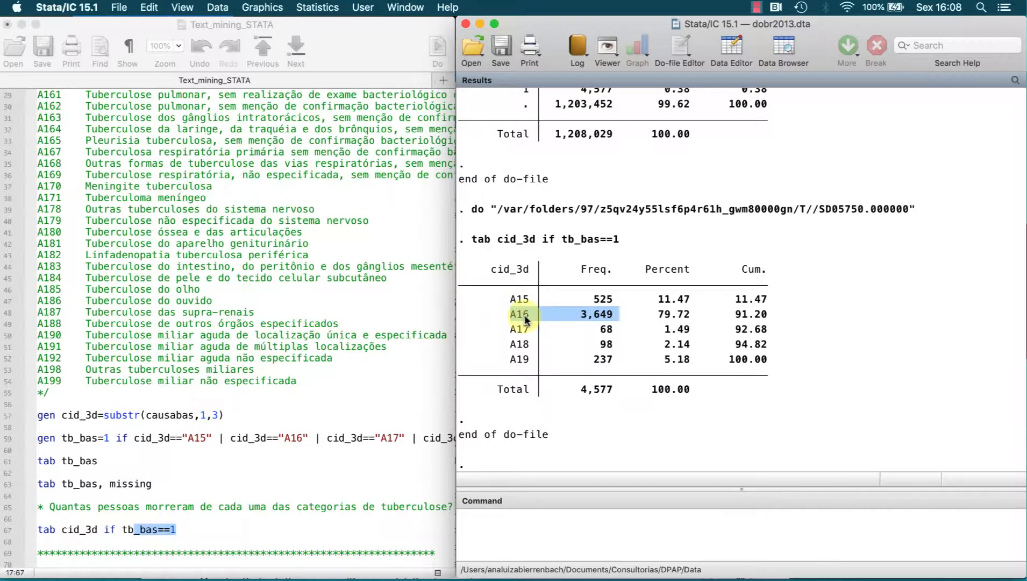
{"action": "scroll", "coordinate": [344, 354], "scroll_direction": "up", "scroll_amount": 10}
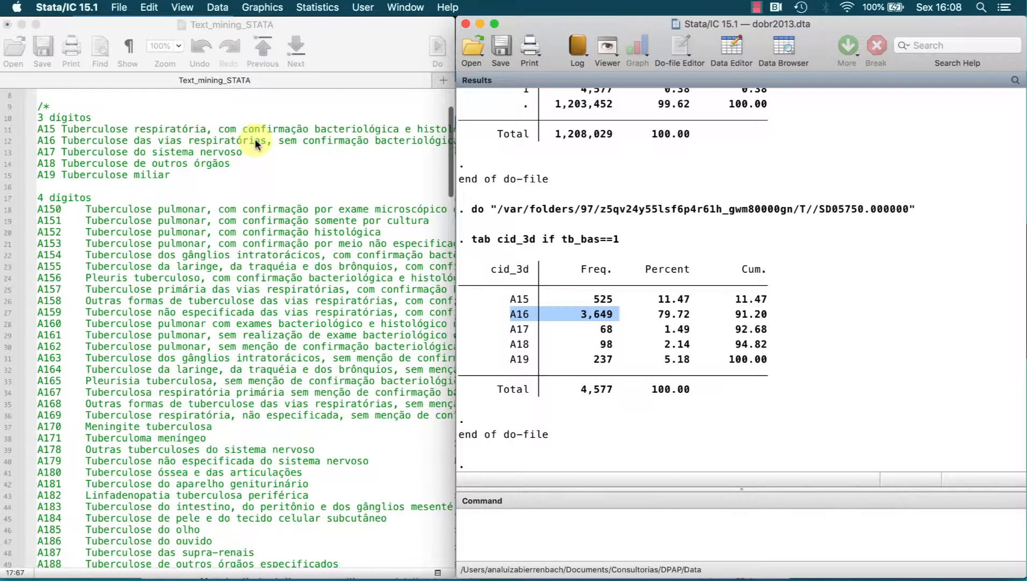
{"action": "scroll", "coordinate": [256, 139], "scroll_direction": "right", "scroll_amount": 6}
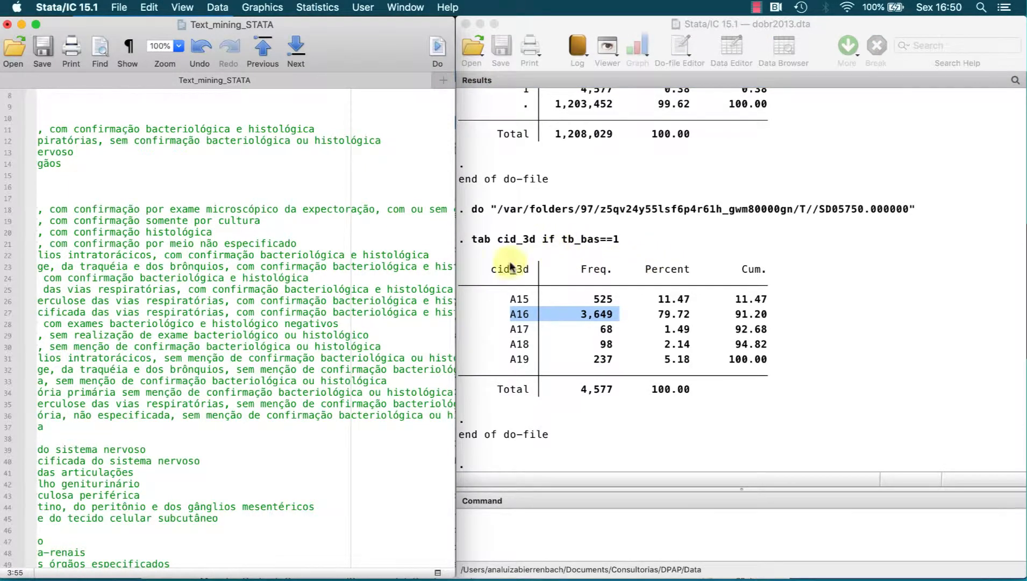
{"action": "scroll", "coordinate": [387, 321], "scroll_direction": "left", "scroll_amount": 5}
- Widen the do-file window and run browse id causabas linha* tb* for cid_3d values "B20" to "B24" under EXPRESSÕES REGULARES
{"action": "scroll", "coordinate": [387, 321], "scroll_direction": "down", "scroll_amount": 7}
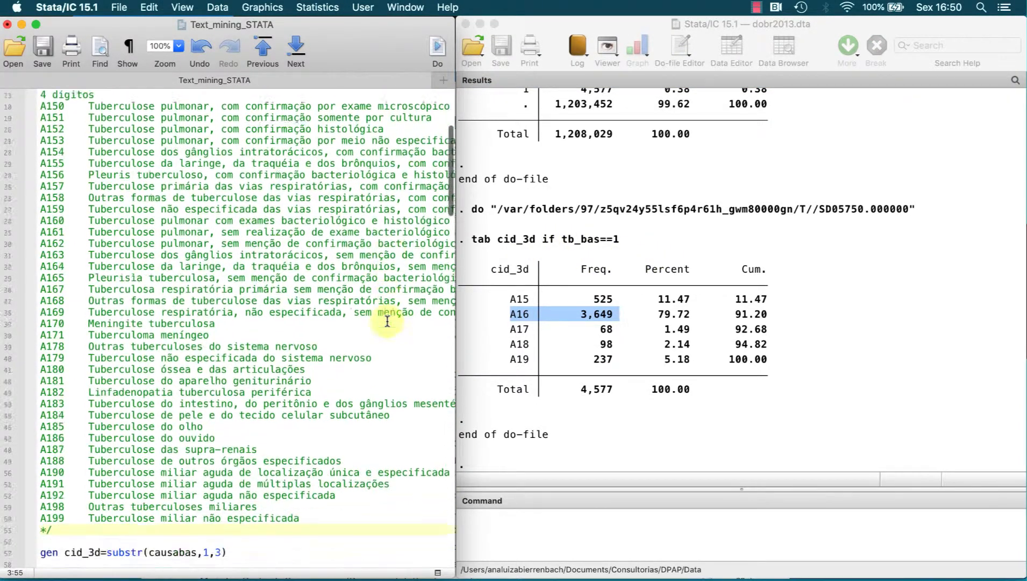
{"action": "scroll", "coordinate": [387, 321], "scroll_direction": "down", "scroll_amount": 8}
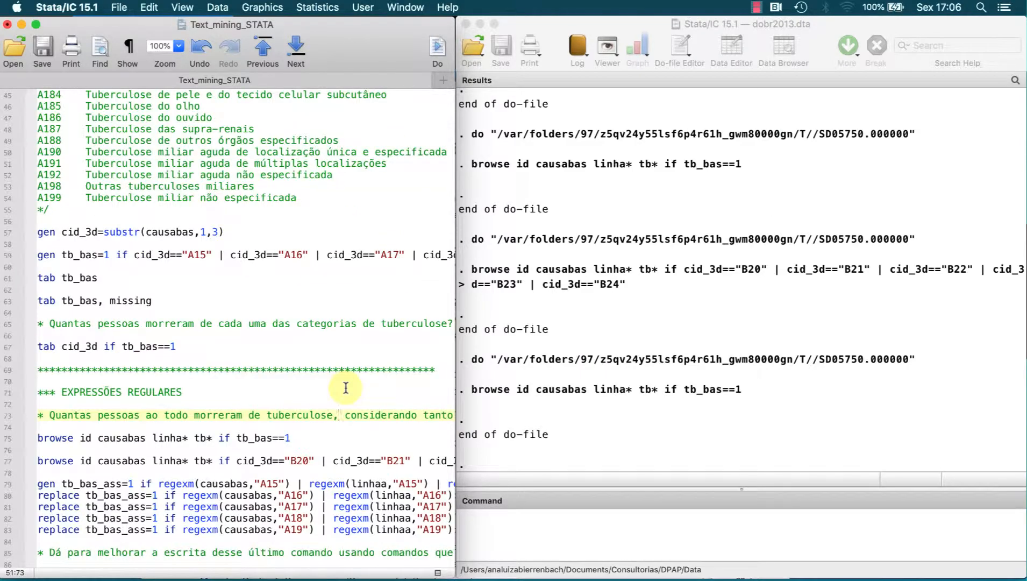
{"action": "left_click_drag", "start_coordinate": [456, 321], "coordinate": [720, 336]}
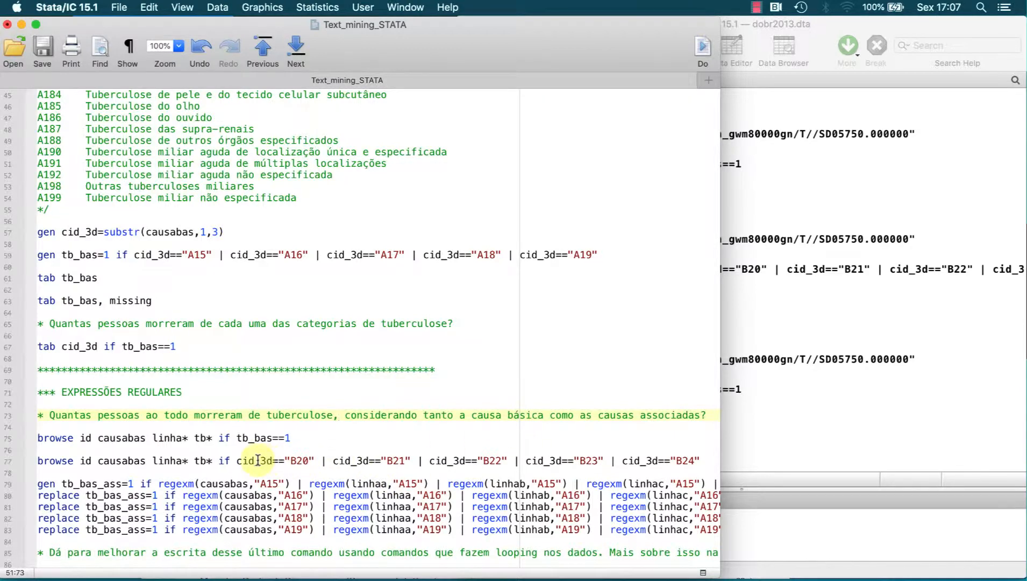
{"action": "left_click_drag", "start_coordinate": [237, 461], "coordinate": [296, 463]}
{"action": "left_click", "coordinate": [703, 51]}
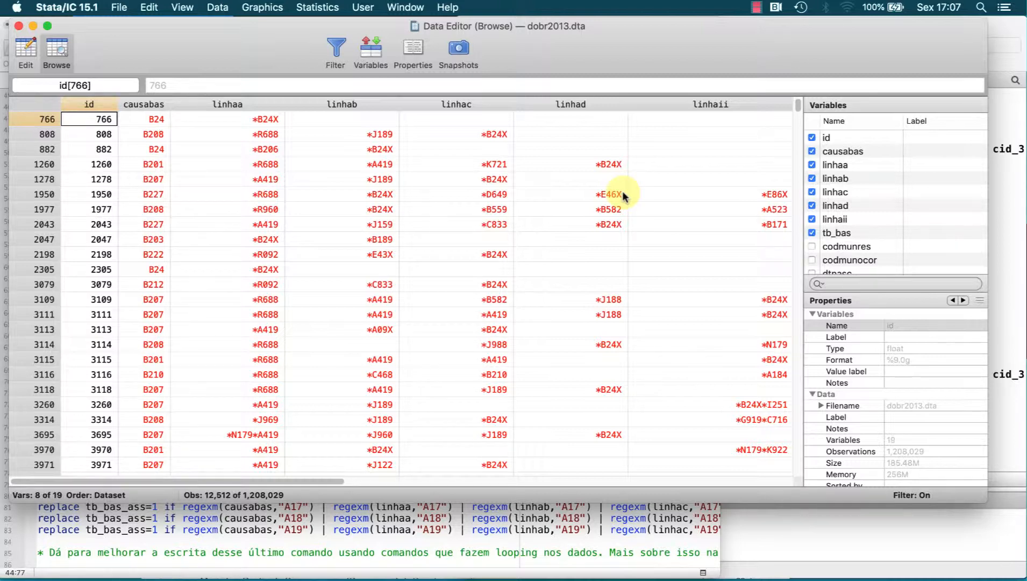
- Examine the associated causes in linhaa to linhaii, including the double code in record 3695 and A162 in records 15819 and 14536
{"action": "left_click", "coordinate": [283, 103]}
{"action": "left_click_drag", "start_coordinate": [284, 101], "coordinate": [667, 87]}
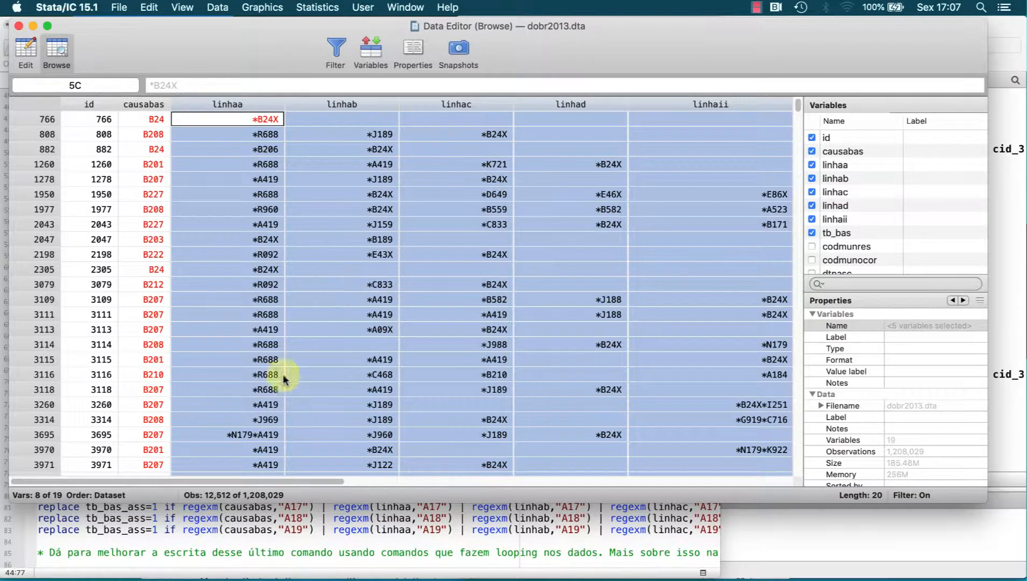
{"action": "left_click", "coordinate": [236, 437]}
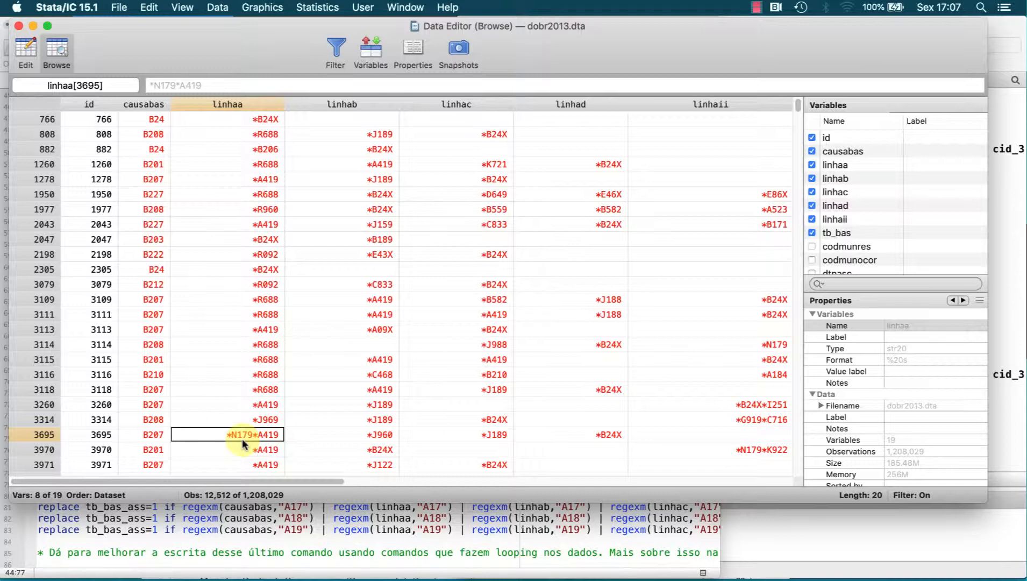
{"action": "scroll", "coordinate": [243, 439], "scroll_direction": "down", "scroll_amount": 15}
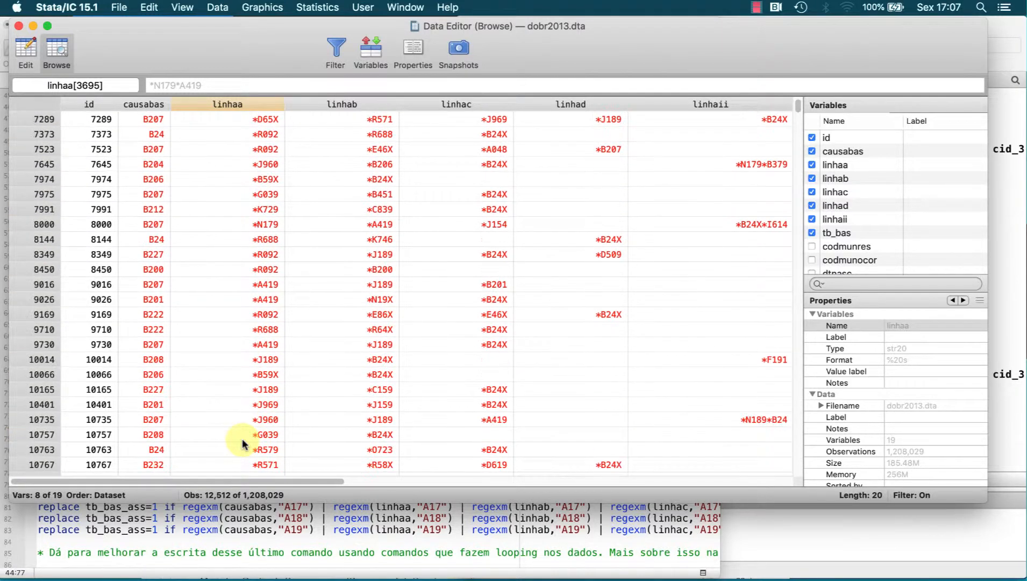
{"action": "scroll", "coordinate": [243, 444], "scroll_direction": "down", "scroll_amount": 4}
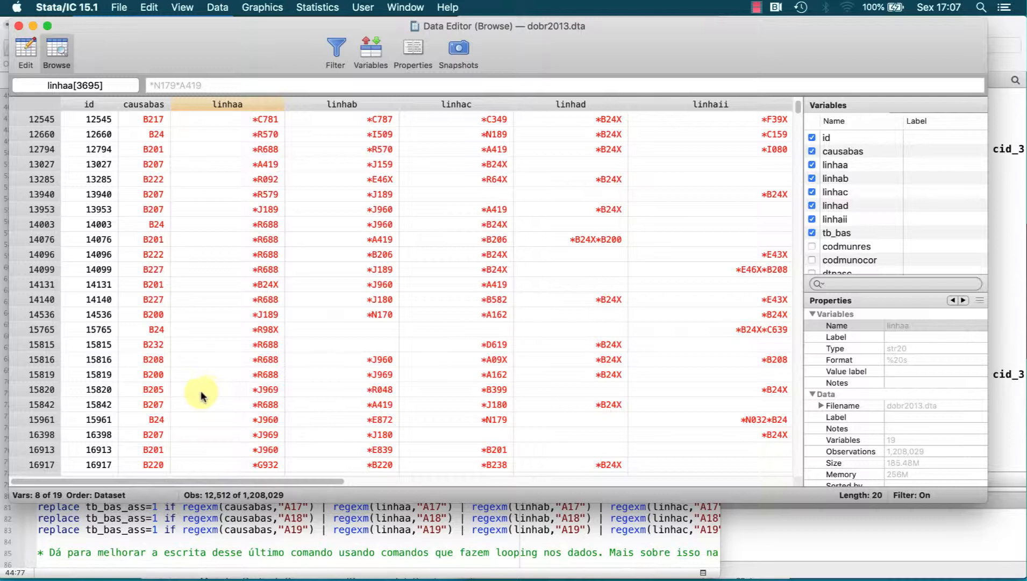
{"action": "left_click", "coordinate": [41, 375]}
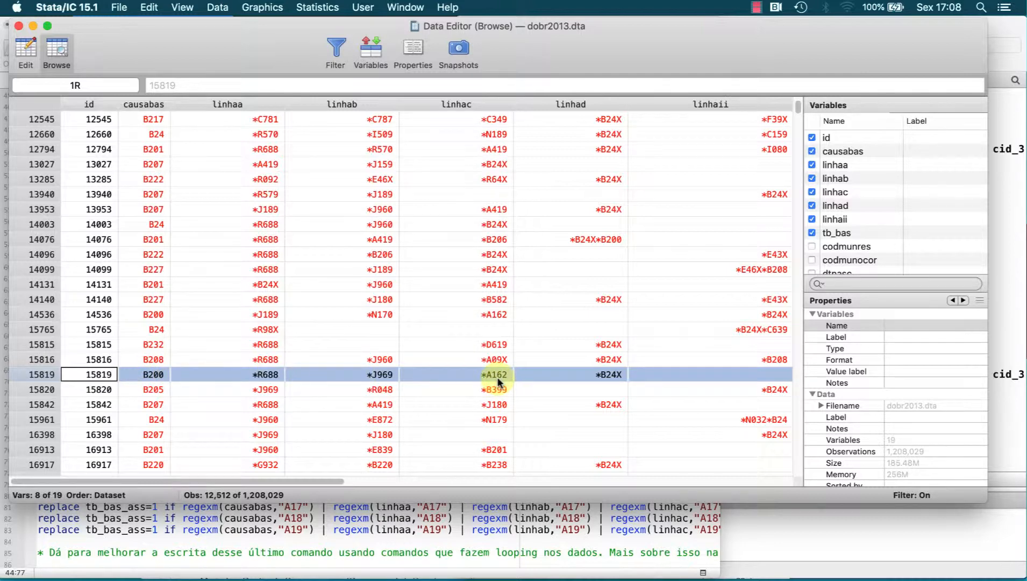
{"action": "left_click", "coordinate": [494, 315]}
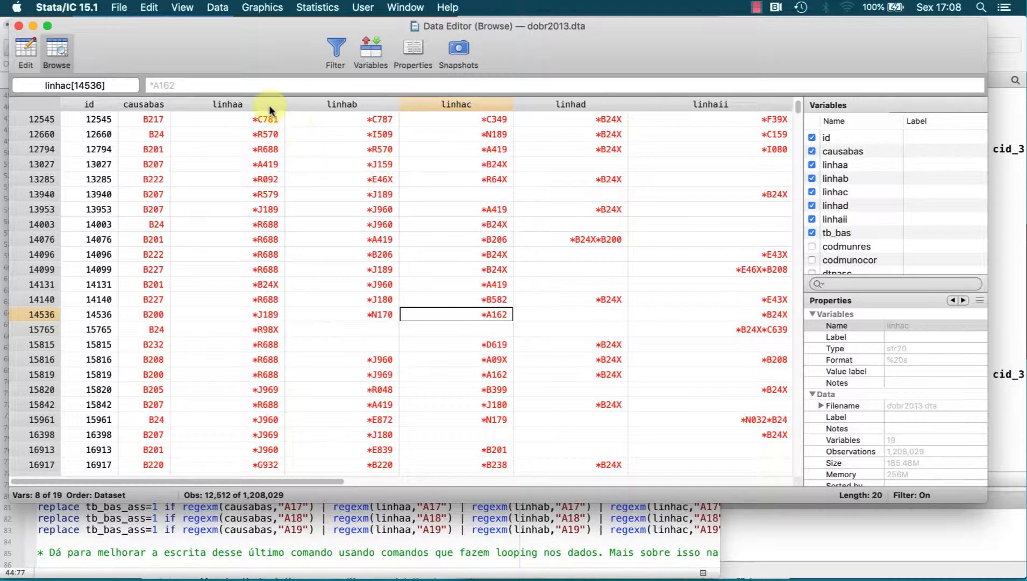
{"action": "left_click_drag", "start_coordinate": [269, 106], "coordinate": [584, 103]}
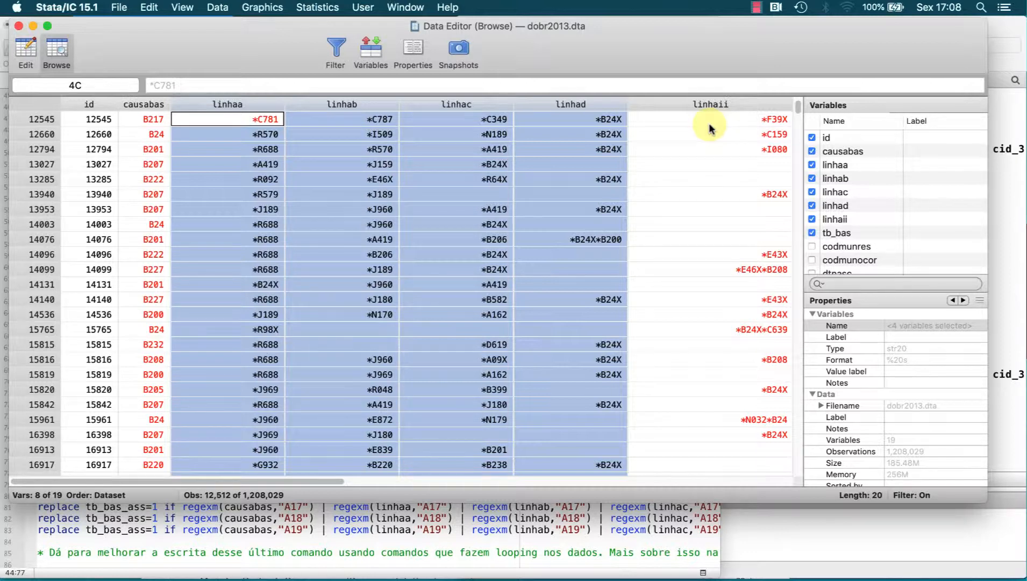
- Return to the do-file and examine the gen tb_bas_ass=1 line, highlighting the new variable, the if qualifier and the regexm function
{"action": "left_click", "coordinate": [527, 529]}
{"action": "scroll", "coordinate": [527, 529], "scroll_direction": "down", "scroll_amount": 5}
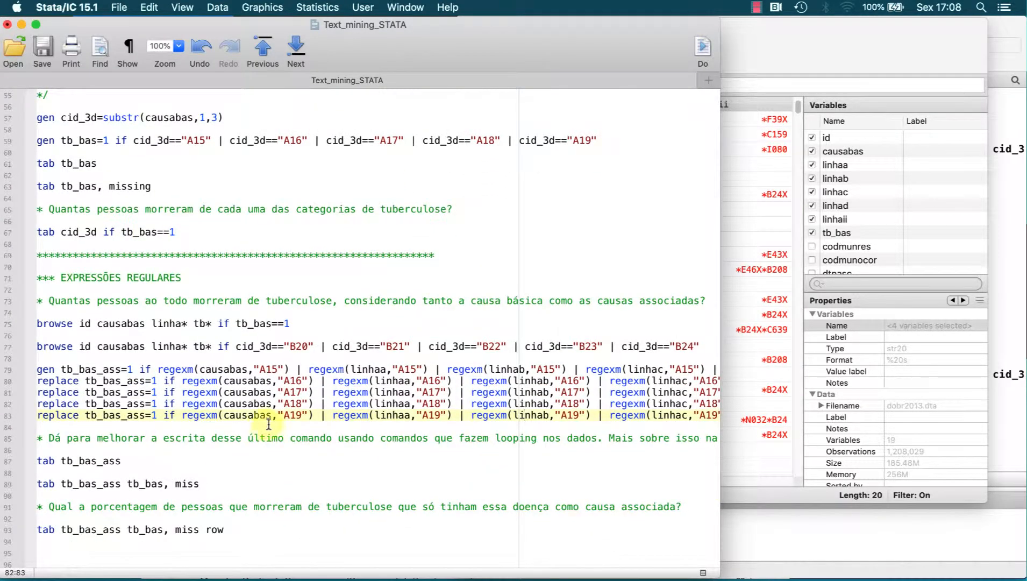
{"action": "left_click", "coordinate": [41, 367]}
{"action": "left_click_drag", "start_coordinate": [41, 368], "coordinate": [134, 370]}
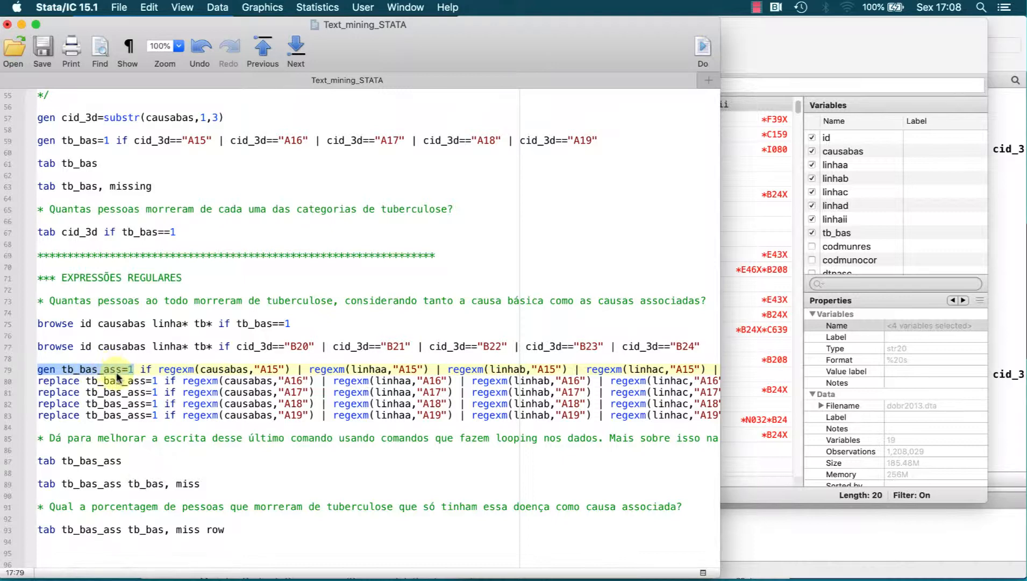
{"action": "double_click", "coordinate": [144, 369]}
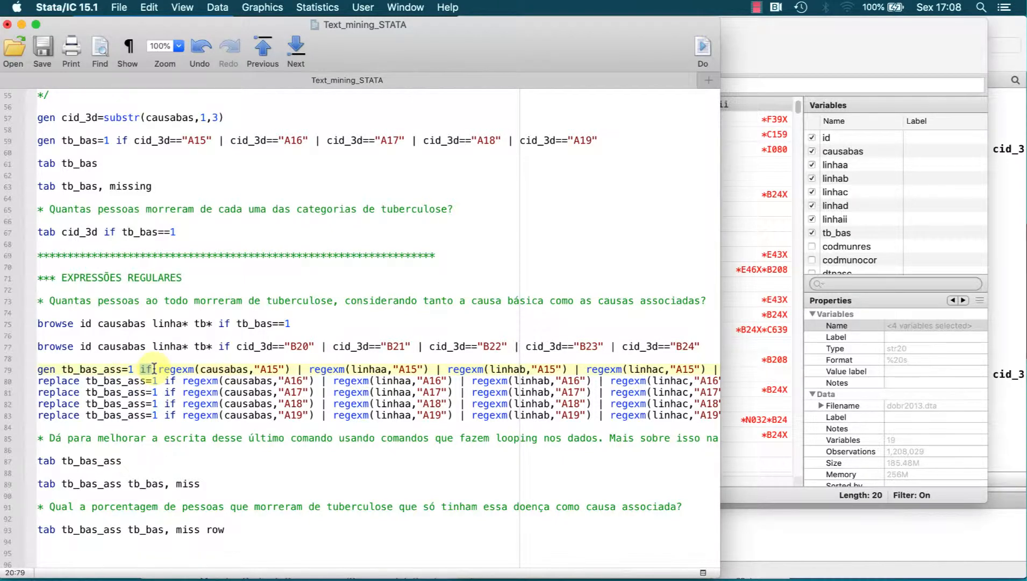
{"action": "double_click", "coordinate": [161, 370]}
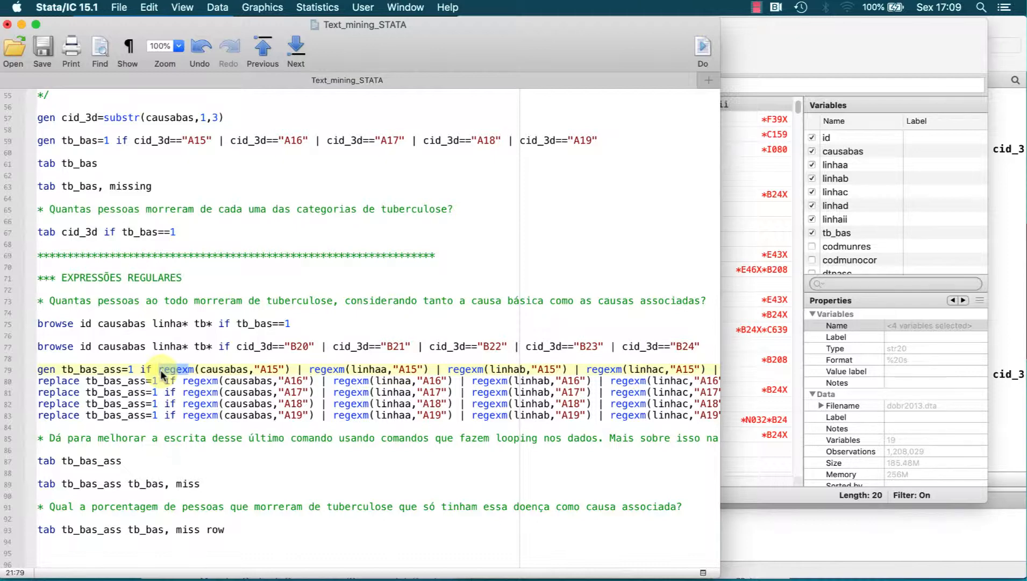
- Open the help on the regexm function, enlarge its window and read the description of regexm(s,re), highlighting the function name
{"action": "left_click", "coordinate": [741, 522]}
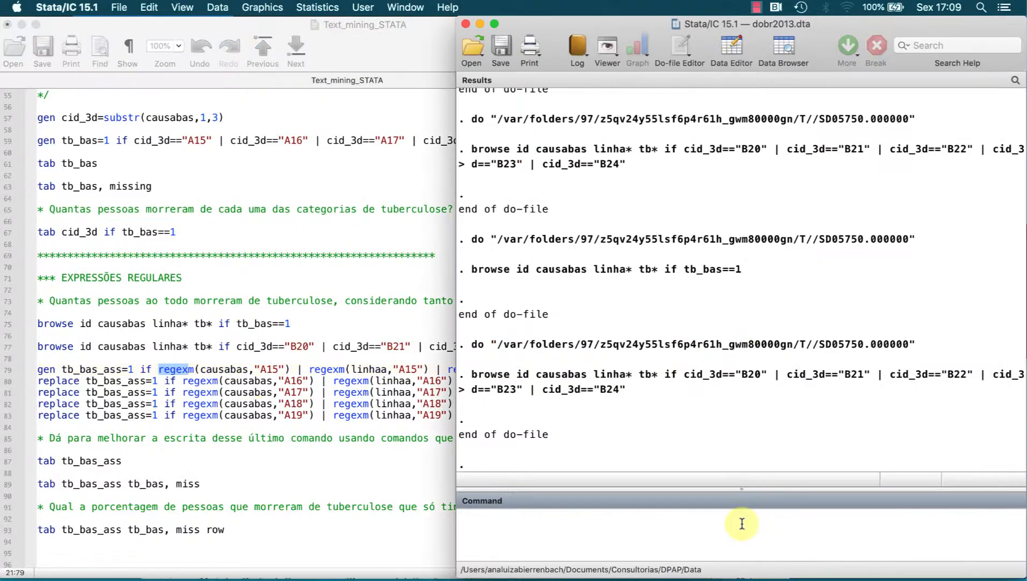
{"action": "type", "text": "help regex"}
{"action": "key", "text": "Return"}
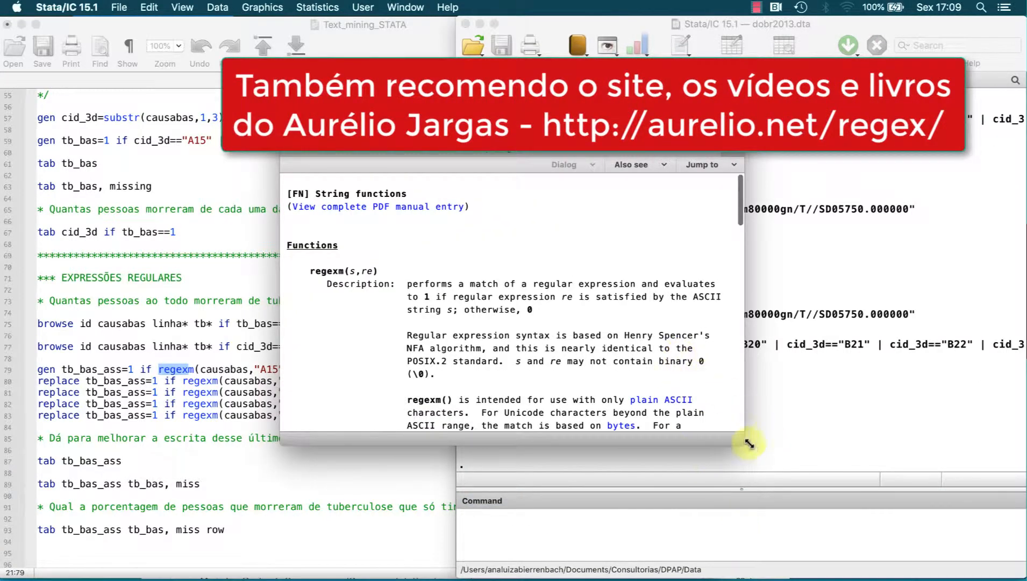
{"action": "left_click_drag", "start_coordinate": [742, 441], "coordinate": [702, 556]}
{"action": "scroll", "coordinate": [634, 436], "scroll_direction": "down", "scroll_amount": 10}
{"action": "scroll", "coordinate": [634, 435], "scroll_direction": "down", "scroll_amount": 10}
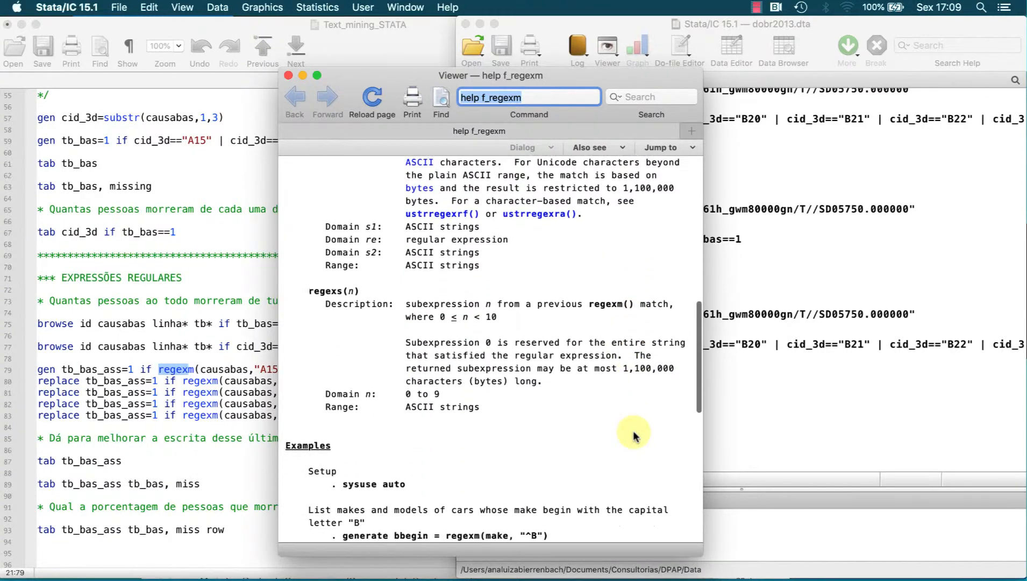
{"action": "scroll", "coordinate": [634, 435], "scroll_direction": "up", "scroll_amount": 15}
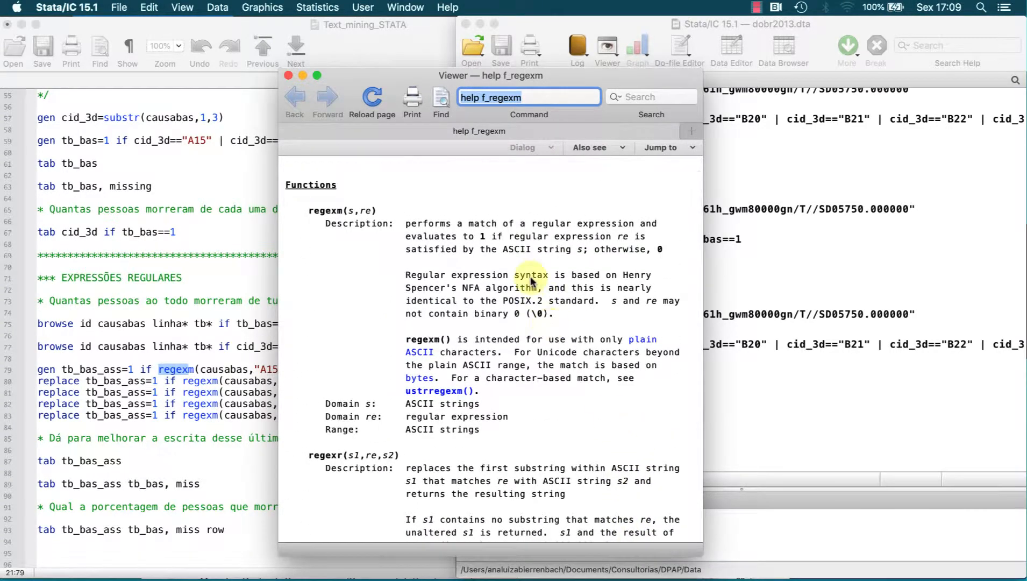
{"action": "scroll", "coordinate": [537, 253], "scroll_direction": "up", "scroll_amount": 3}
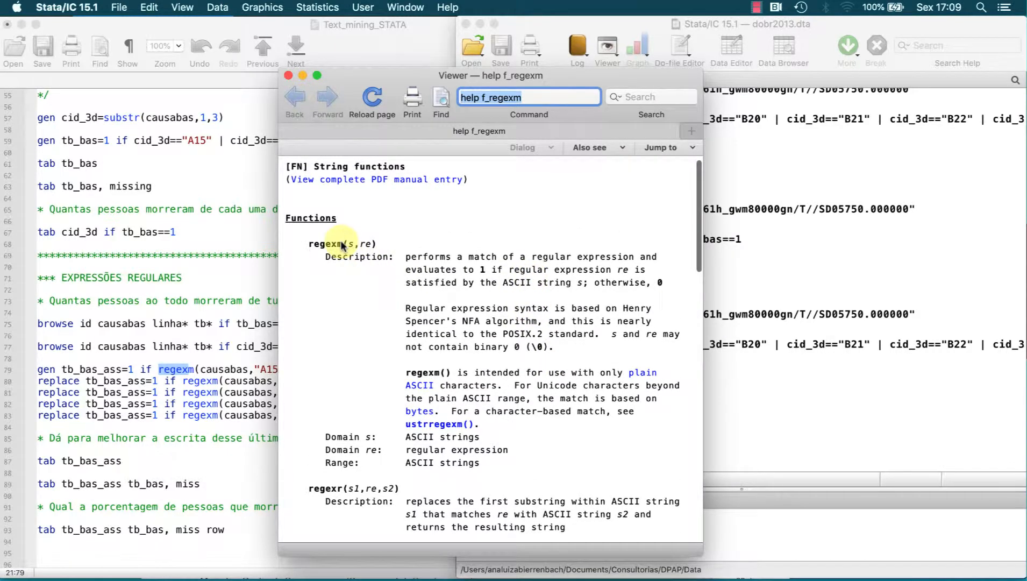
{"action": "left_click_drag", "start_coordinate": [343, 245], "coordinate": [313, 247]}
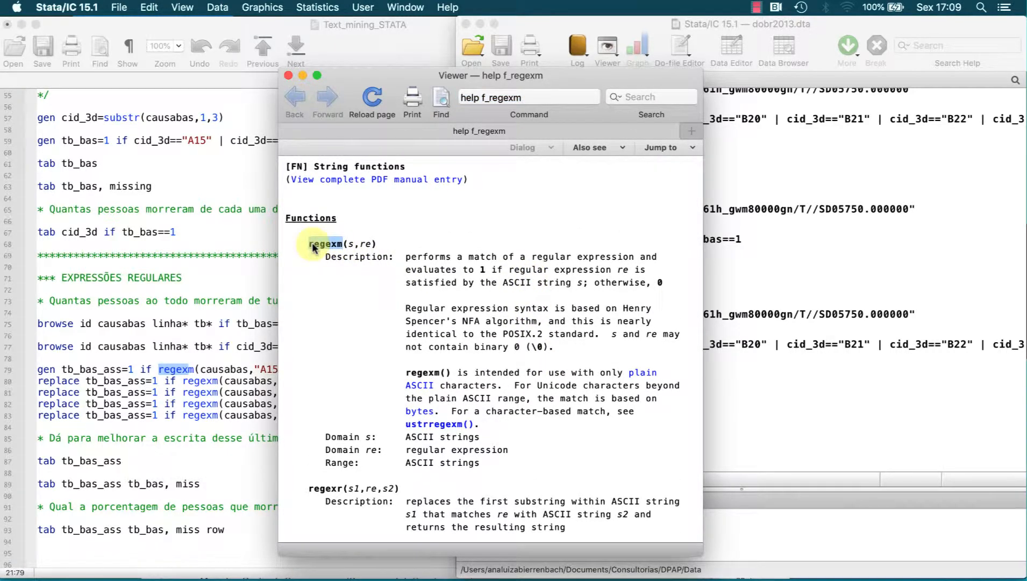
- Return to the do-file and examine the gen tb_bas_ass=1 line's "A15" pattern, assigned value 1 and the variables causabas to linhad
{"action": "left_click", "coordinate": [168, 369]}
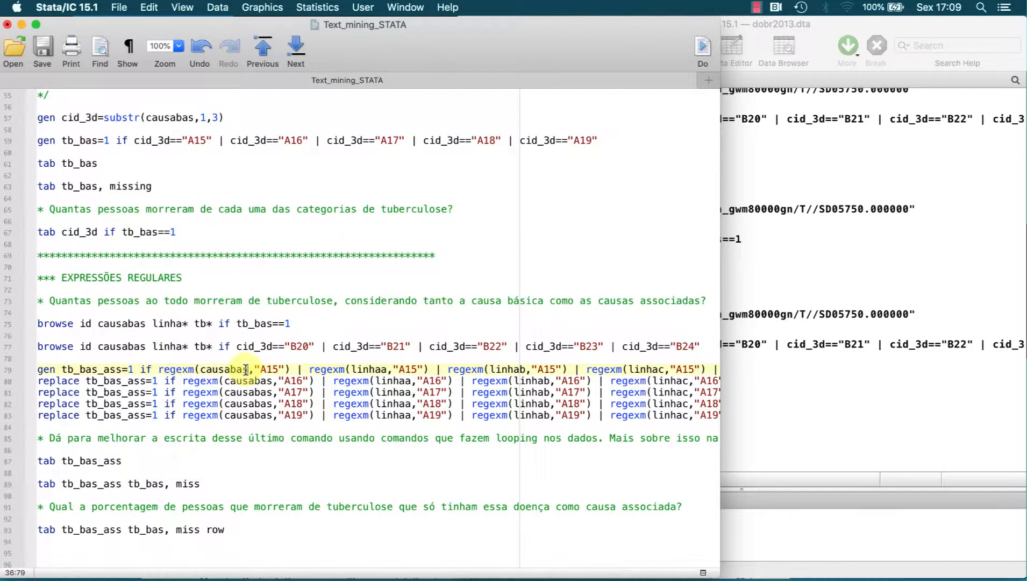
{"action": "left_click_drag", "start_coordinate": [248, 369], "coordinate": [279, 370]}
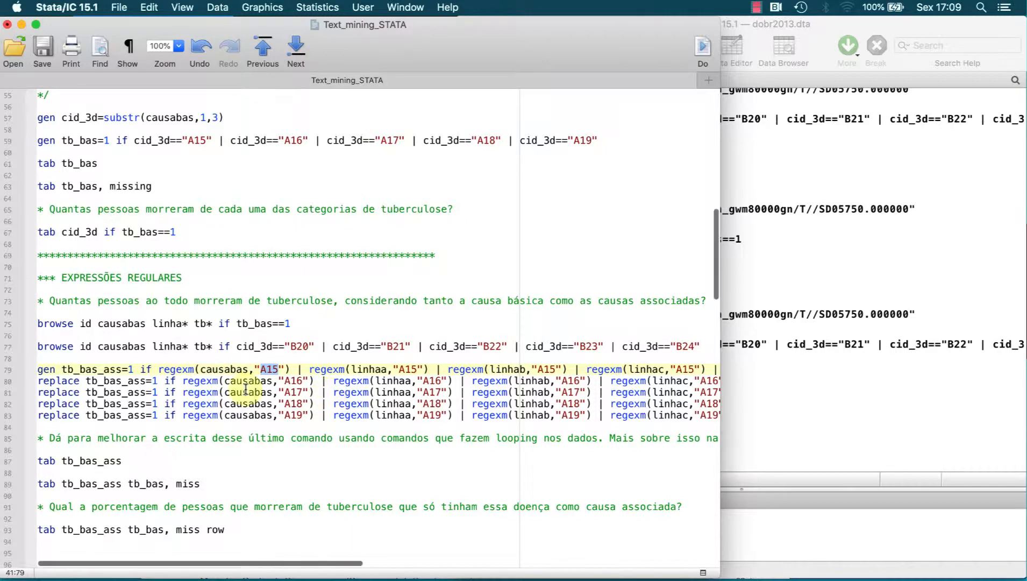
{"action": "left_click", "coordinate": [131, 367]}
{"action": "double_click", "coordinate": [132, 367]}
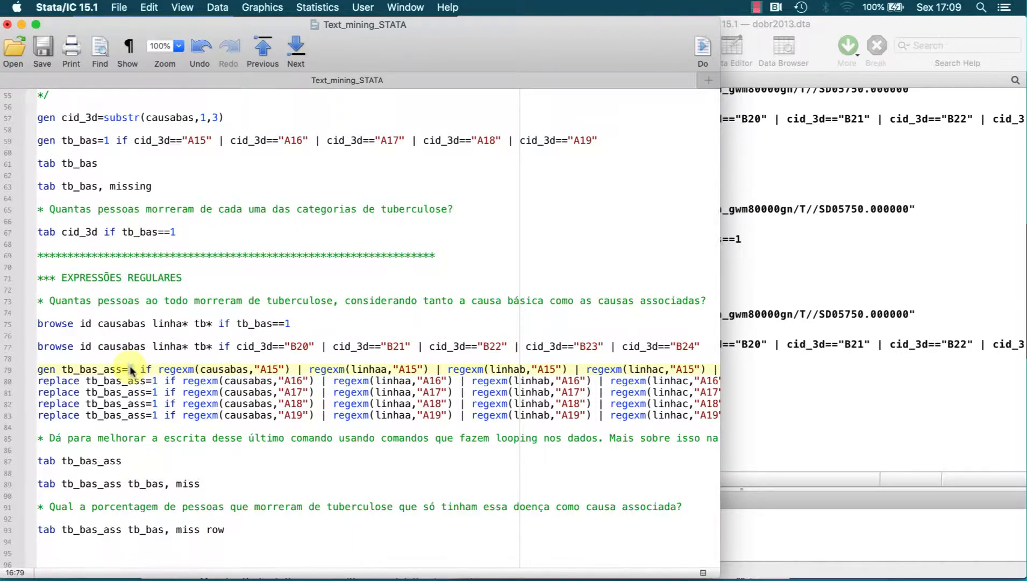
{"action": "left_click_drag", "start_coordinate": [248, 369], "coordinate": [207, 369]}
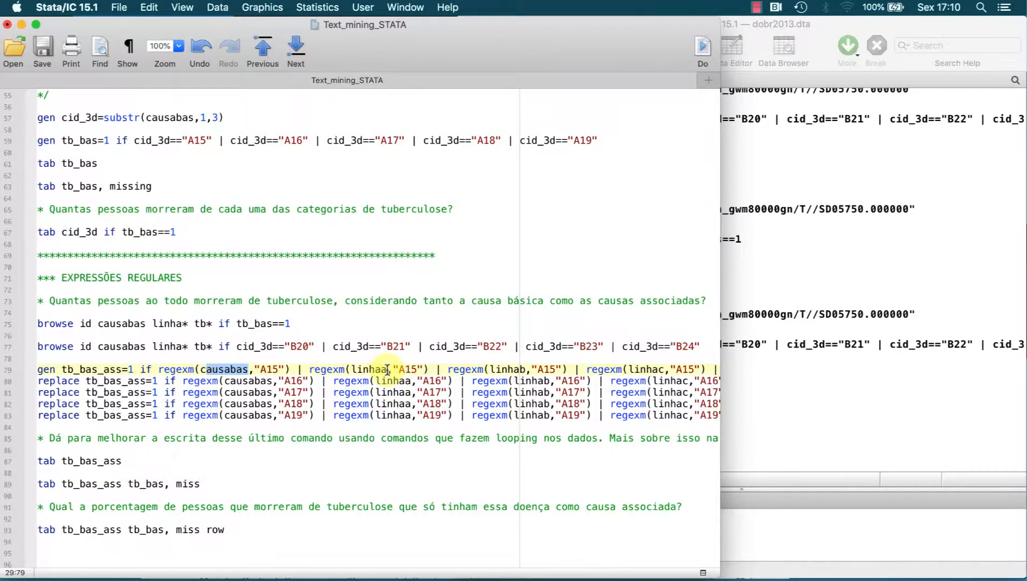
{"action": "left_click_drag", "start_coordinate": [386, 369], "coordinate": [363, 369]}
{"action": "scroll", "coordinate": [462, 374], "scroll_direction": "right", "scroll_amount": 5}
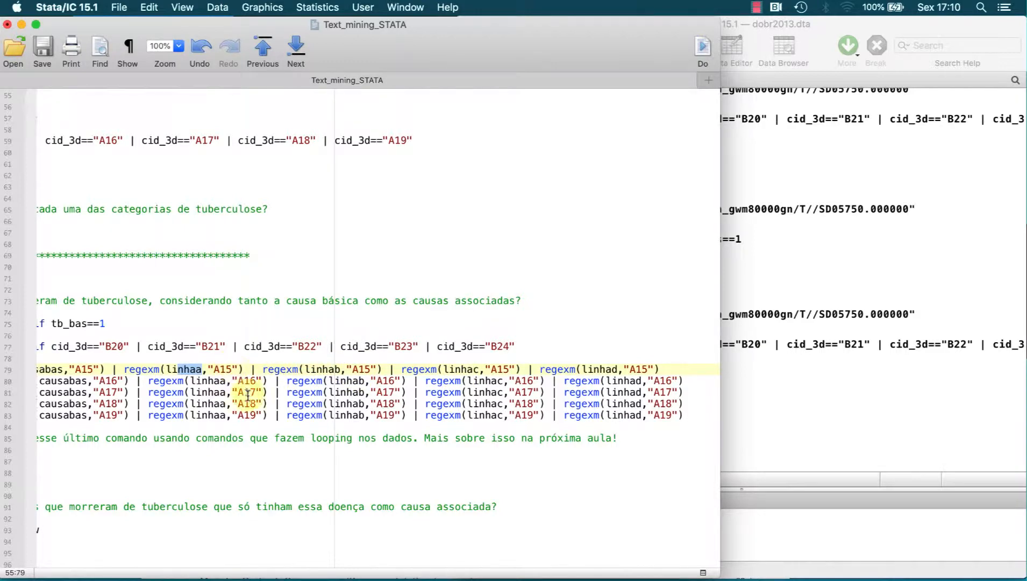
{"action": "scroll", "coordinate": [251, 417], "scroll_direction": "left", "scroll_amount": 5}
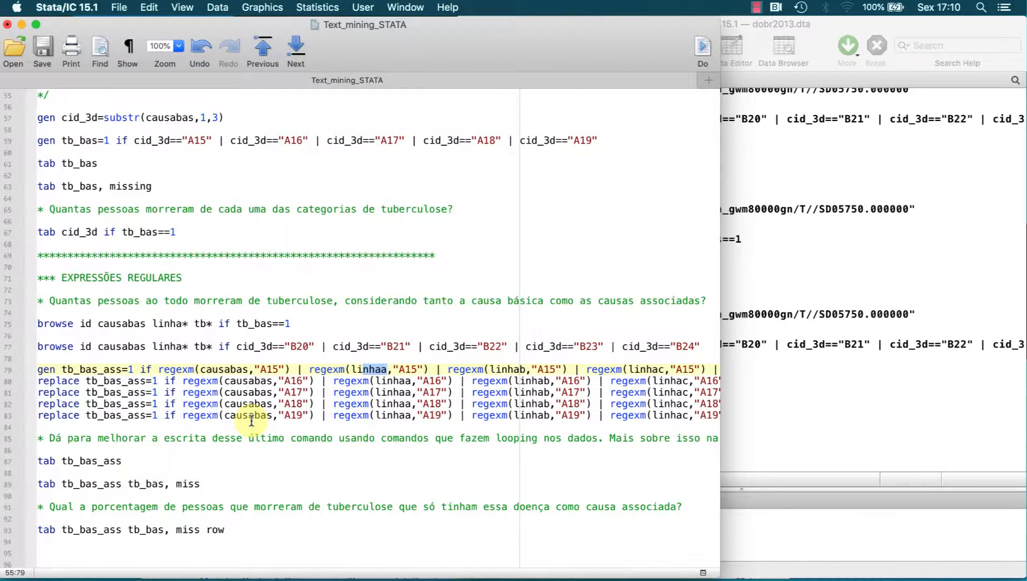
- Run the gen and replace tb_bas_ass=1 lines with regexm for codes "A15" to "A19" and bring the results forward
{"action": "left_click_drag", "start_coordinate": [242, 369], "coordinate": [231, 414]}
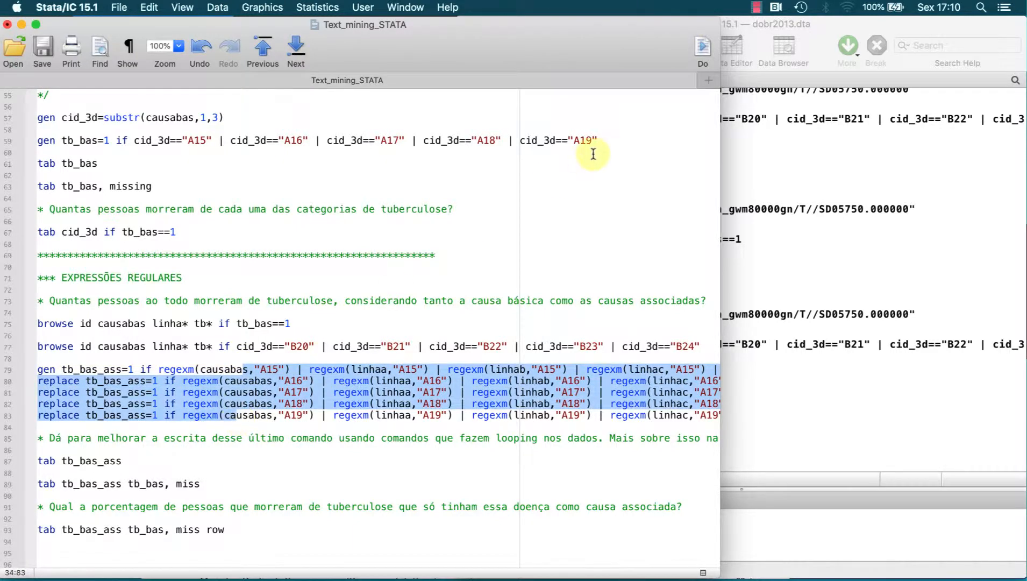
{"action": "left_click", "coordinate": [703, 48]}
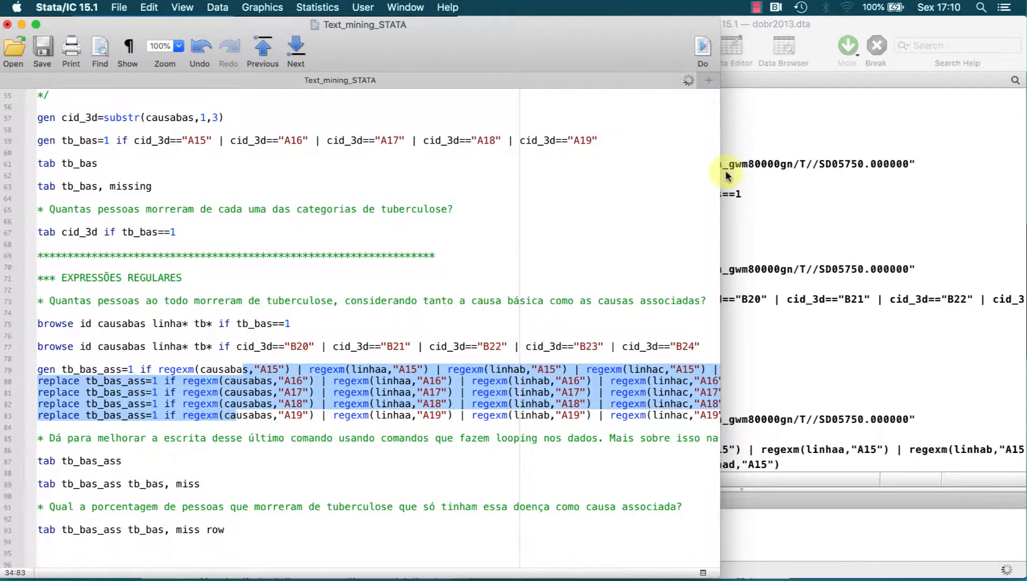
{"action": "left_click", "coordinate": [730, 191]}
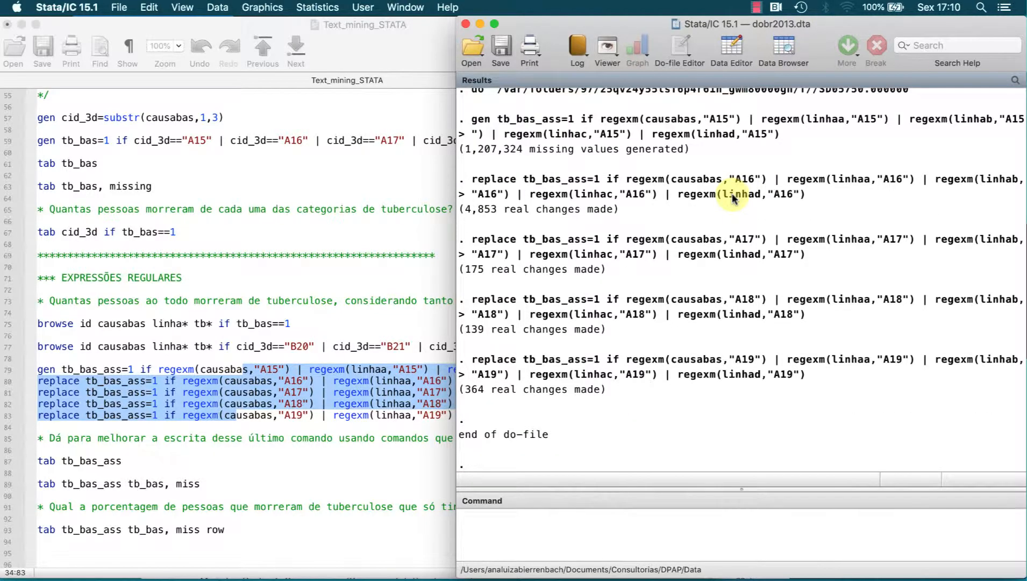
- Enter and run the command tab tb_bas_ass
{"action": "left_click", "coordinate": [570, 527]}
{"action": "type", "text": "t"}
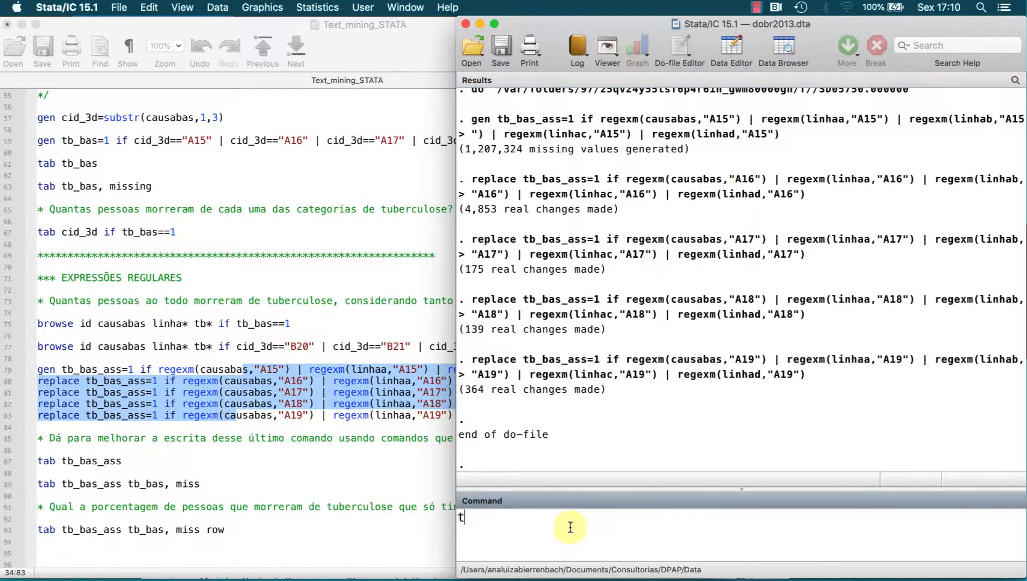
{"action": "type", "text": "ab "}
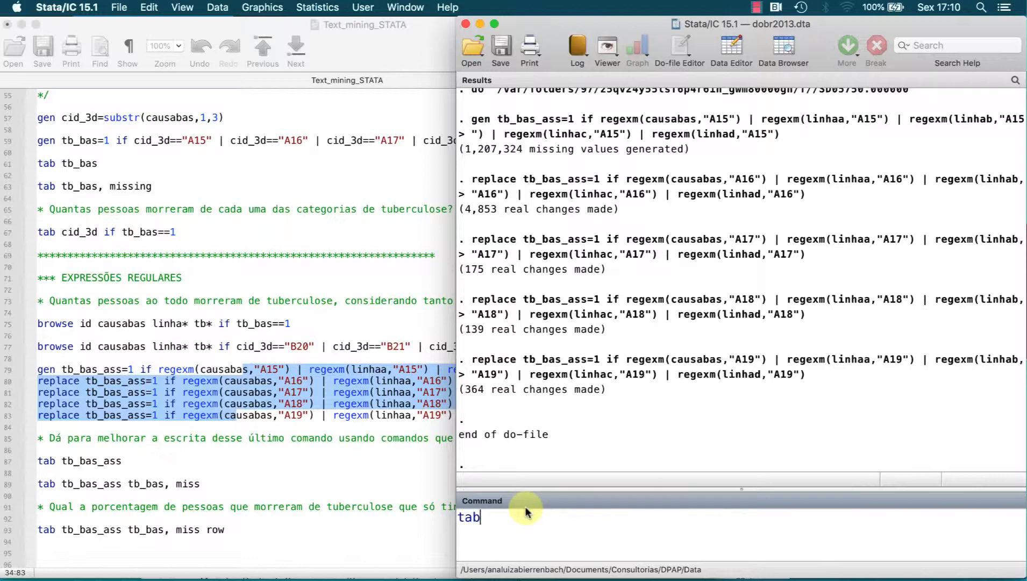
{"action": "type", "text": "tb_bas_ass"}
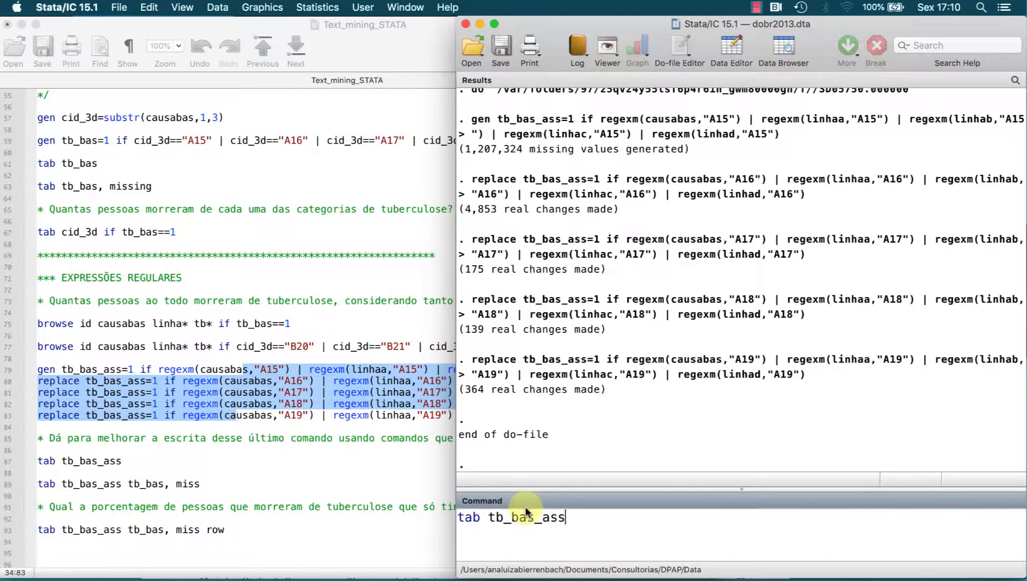
{"action": "key", "text": "Return"}
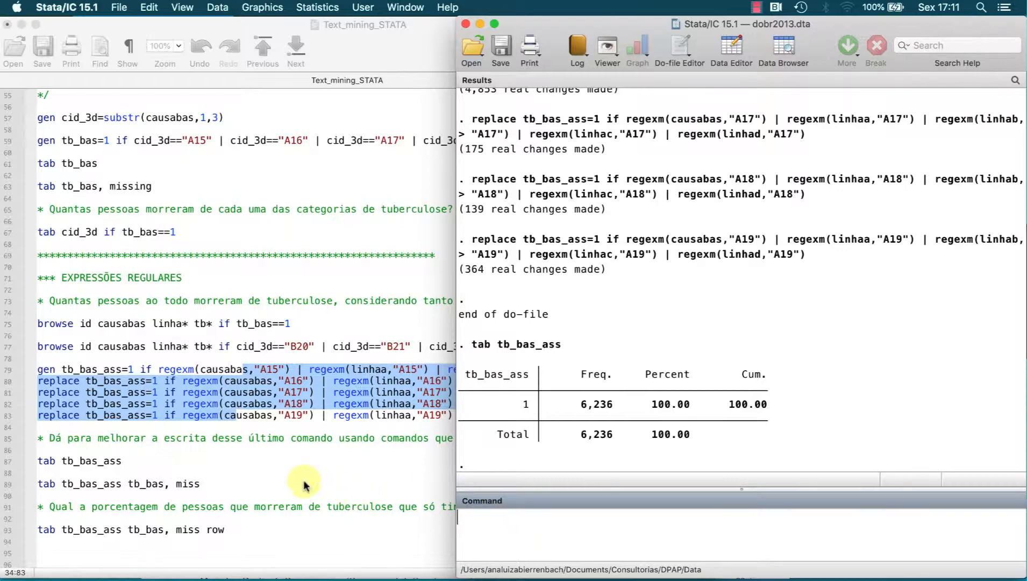
- Run tab tb_bas_ass tb_bas, miss from the do-file and highlight the tb_bas_ass row's total and its missing-tb_bas count
{"action": "left_click", "coordinate": [202, 482]}
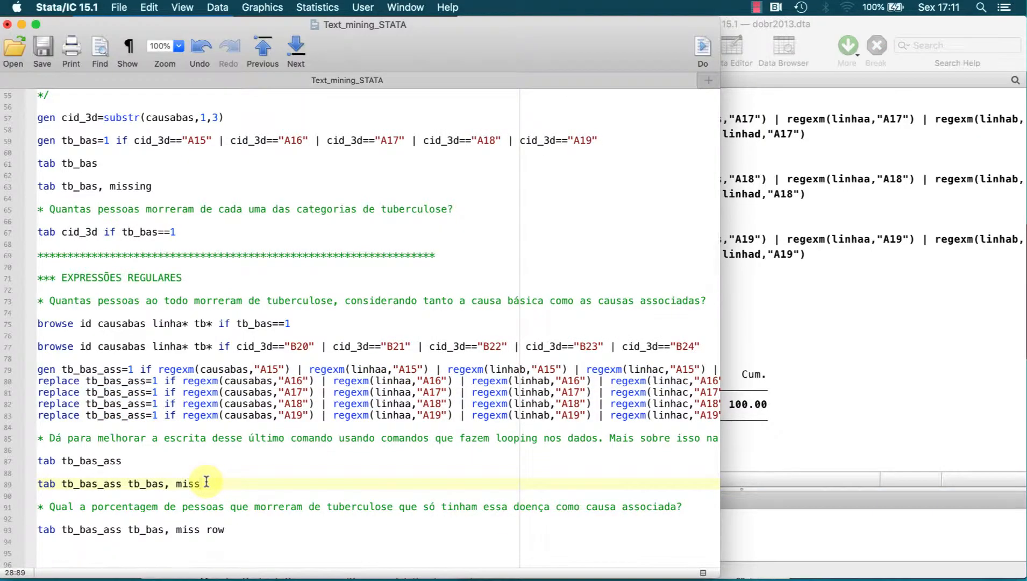
{"action": "left_click_drag", "start_coordinate": [200, 483], "coordinate": [62, 484]}
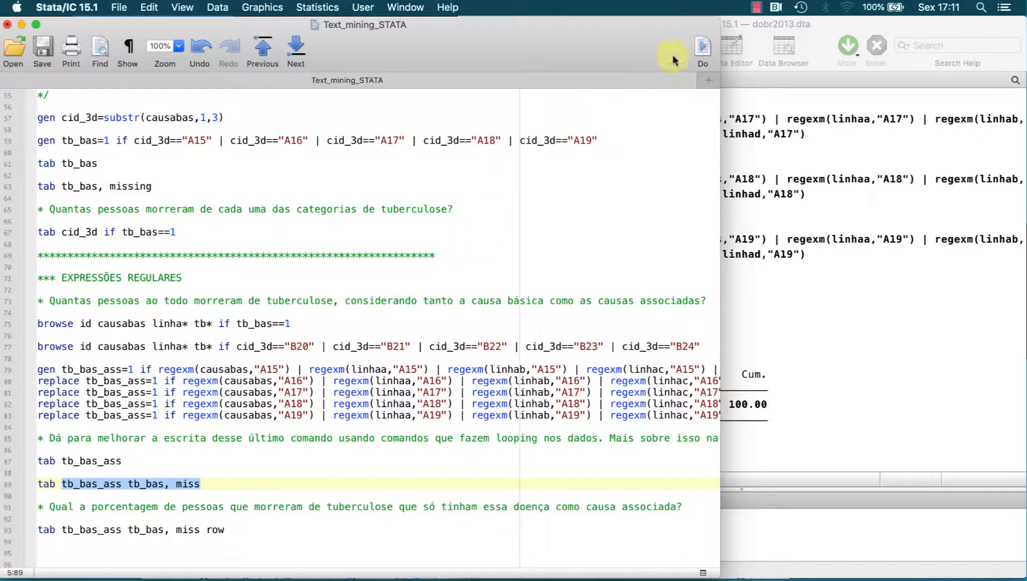
{"action": "left_click", "coordinate": [704, 48]}
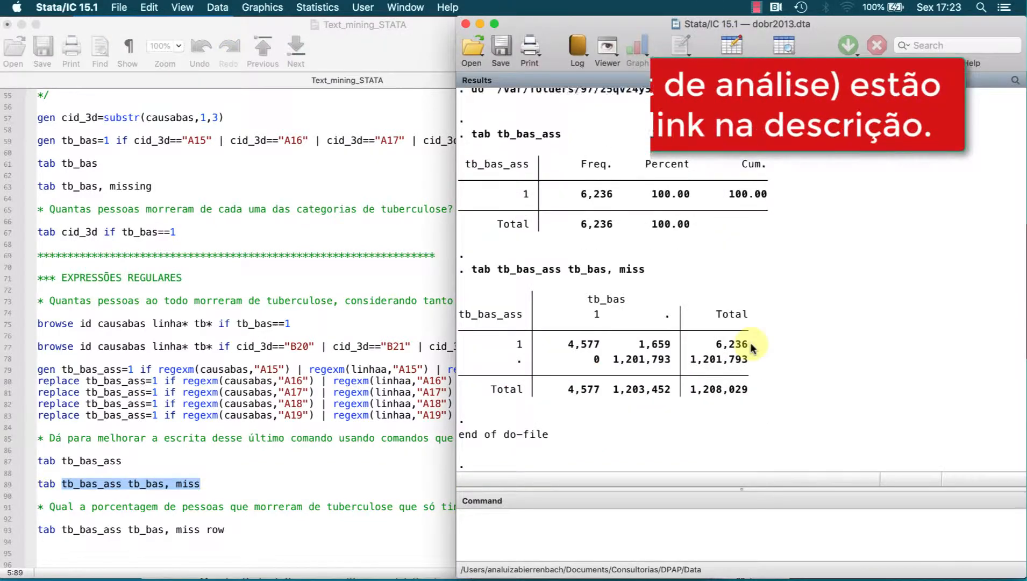
{"action": "left_click_drag", "start_coordinate": [752, 348], "coordinate": [718, 350]}
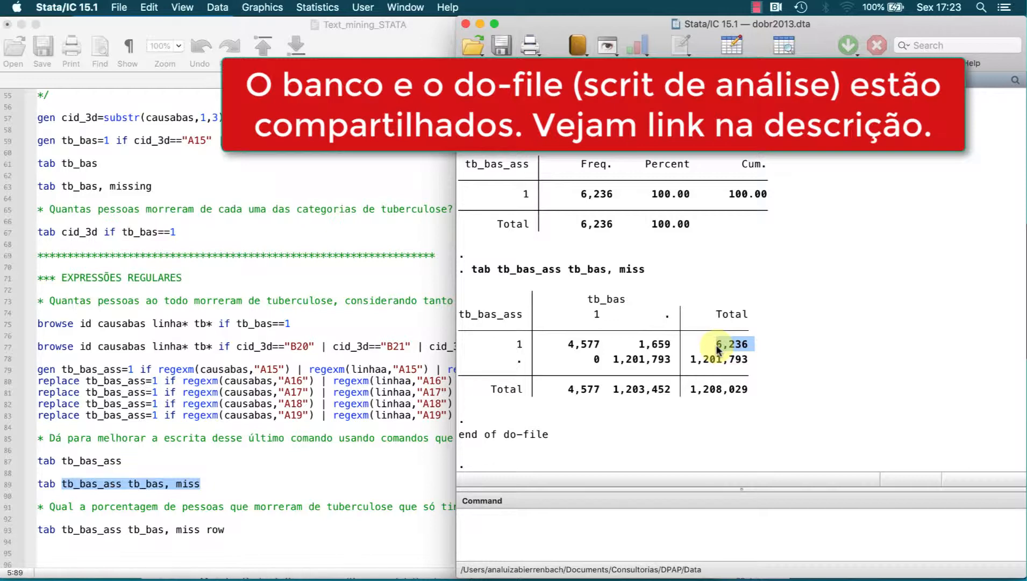
{"action": "left_click_drag", "start_coordinate": [676, 347], "coordinate": [634, 350]}
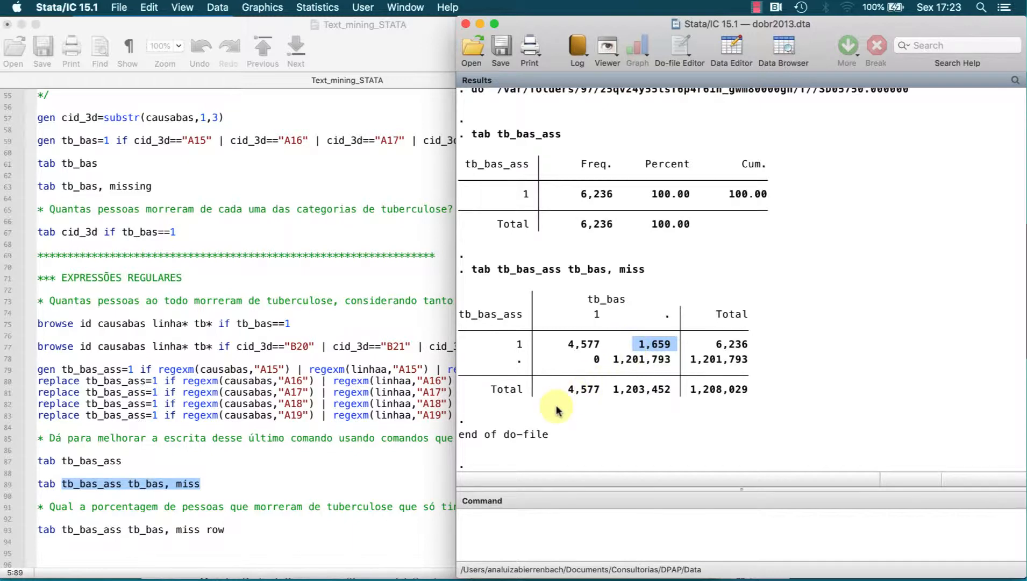
- Run tab tb_bas_ass tb_bas, miss row and highlight the row percentage of tb_bas_ass deaths with missing tb_bas
{"action": "left_click", "coordinate": [221, 527]}
{"action": "left_click_drag", "start_coordinate": [222, 528], "coordinate": [158, 528]}
{"action": "left_click", "coordinate": [704, 50]}
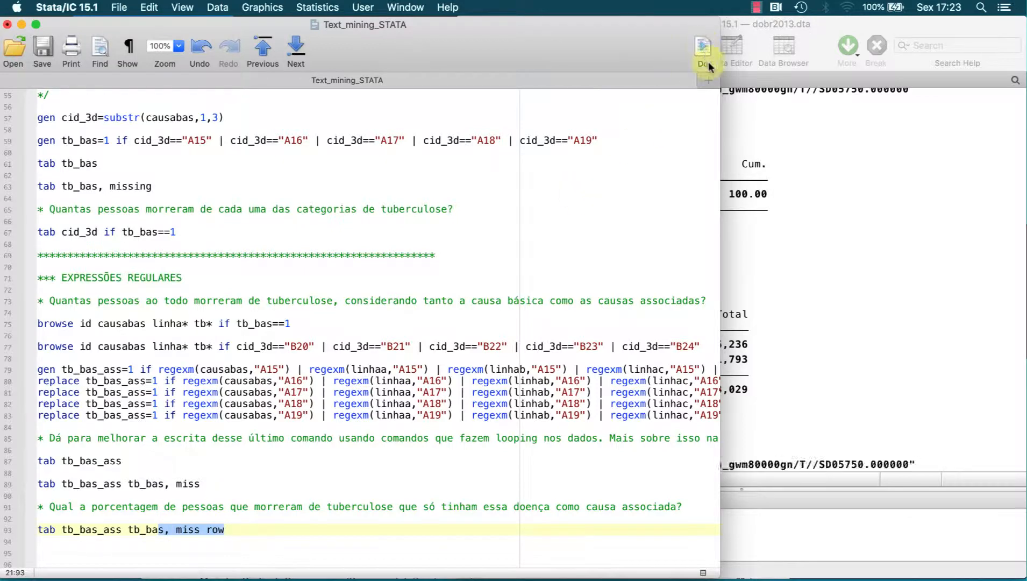
{"action": "left_click", "coordinate": [757, 192]}
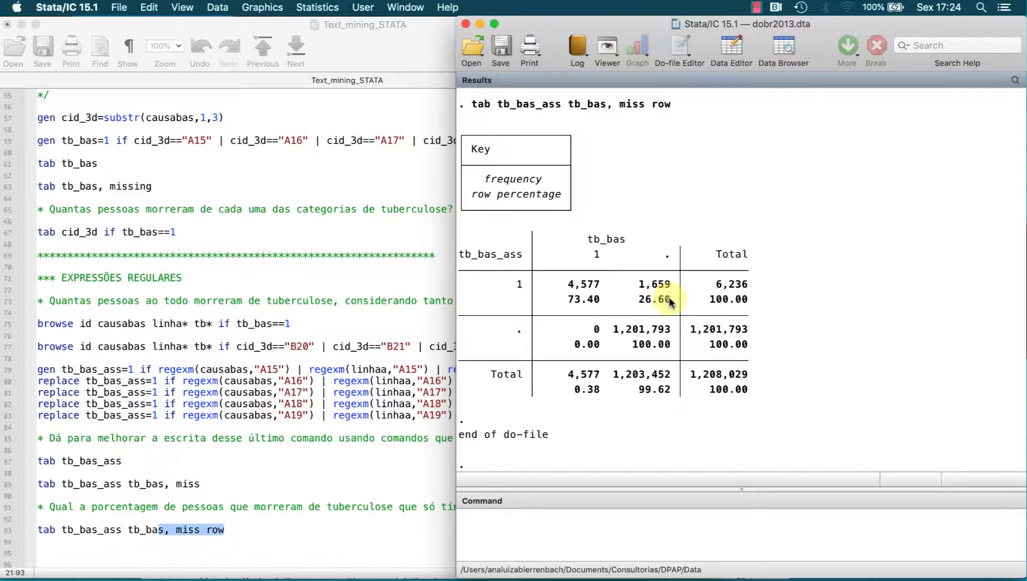
{"action": "left_click_drag", "start_coordinate": [670, 301], "coordinate": [643, 302]}
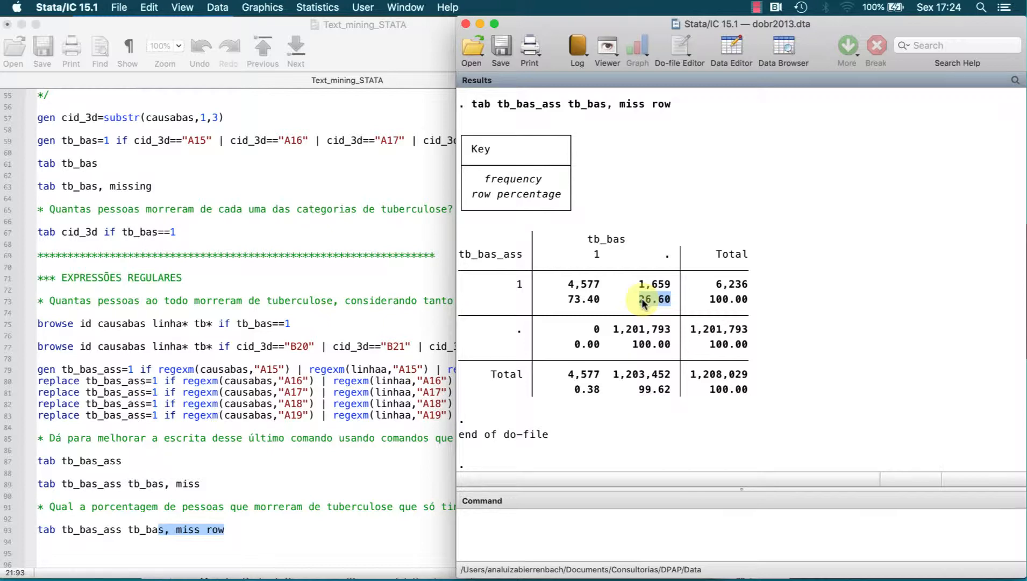
- Return to the do-file and highlight the whole block of gen and replace tb_bas_ass lines
{"action": "left_click", "coordinate": [347, 379]}
{"action": "left_click_drag", "start_coordinate": [347, 359], "coordinate": [345, 425]}
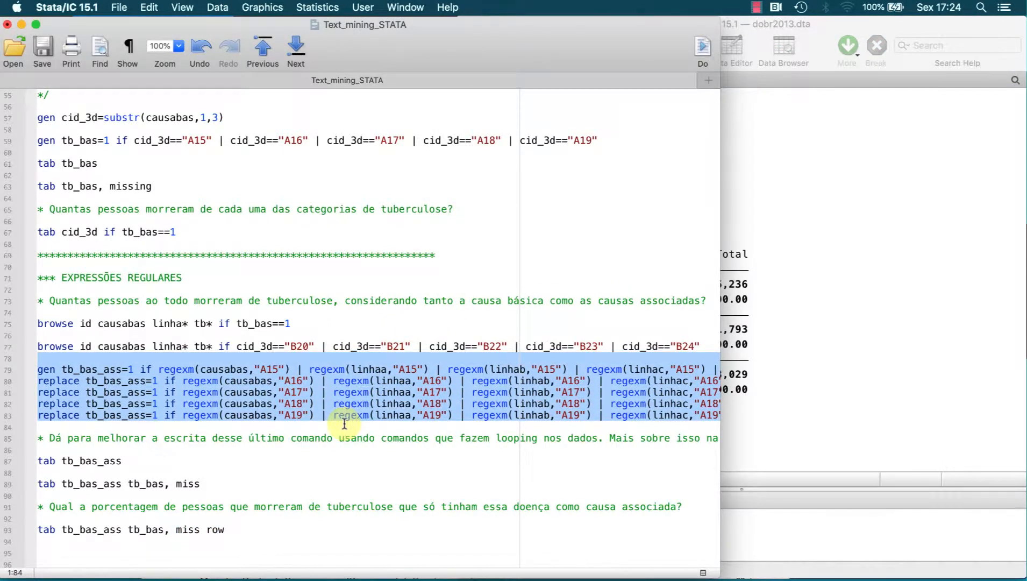